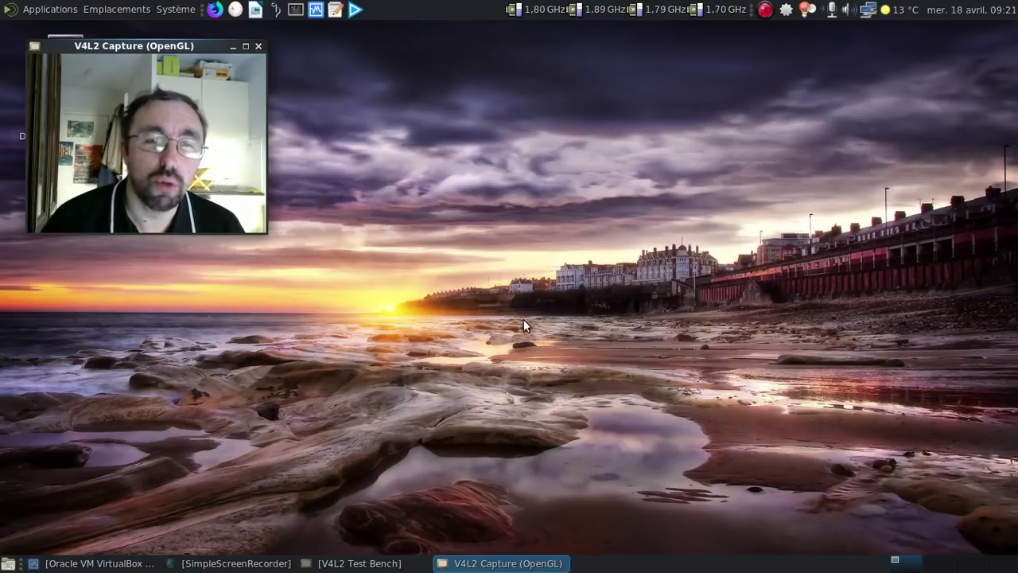
Bring the VirtualBox Manager, showing the powered-off 'Minecraft sur Manjaro' VM, to the front.
left_click(109, 565)
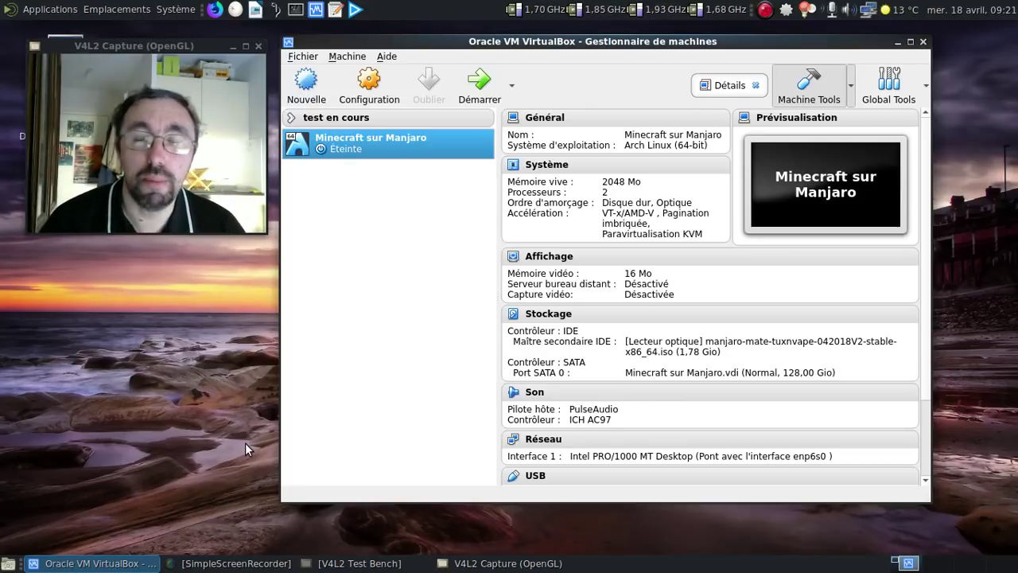
Boot the 'Minecraft sur Manjaro' VM, log in with the user password, and go full screen.
left_click(471, 89)
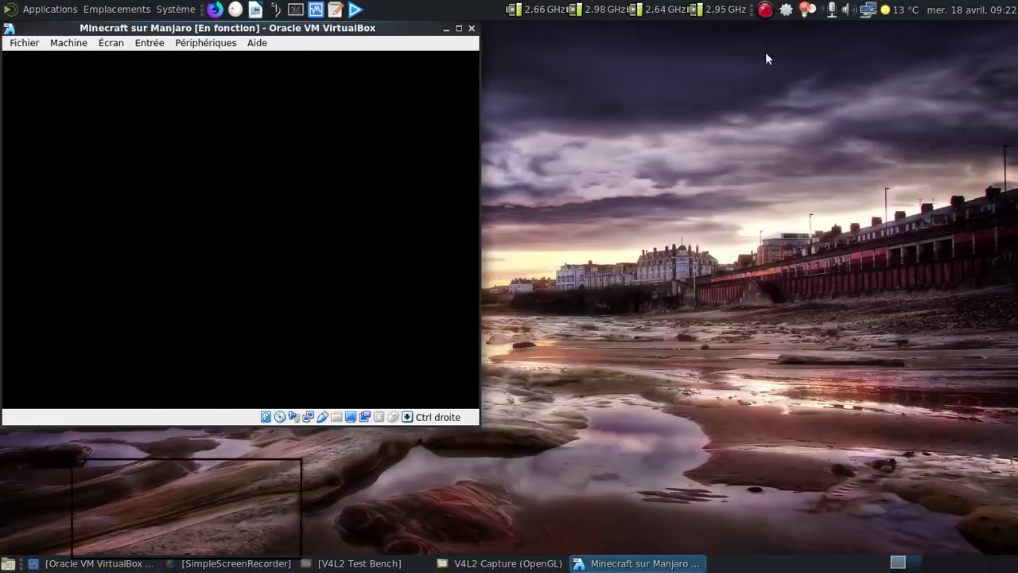
left_click_drag(274, 28, 571, 35)
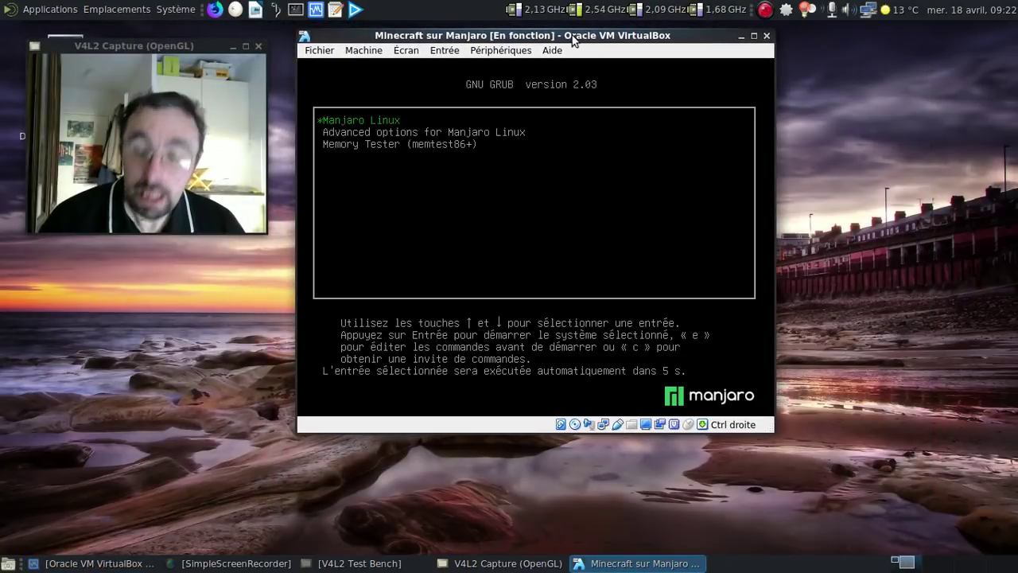
key("Return")
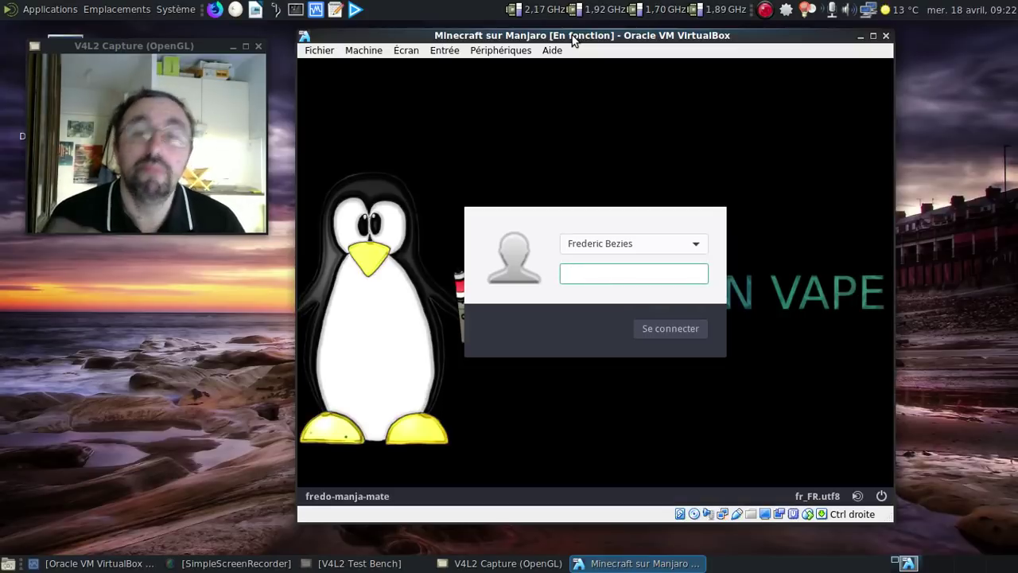
type("********")
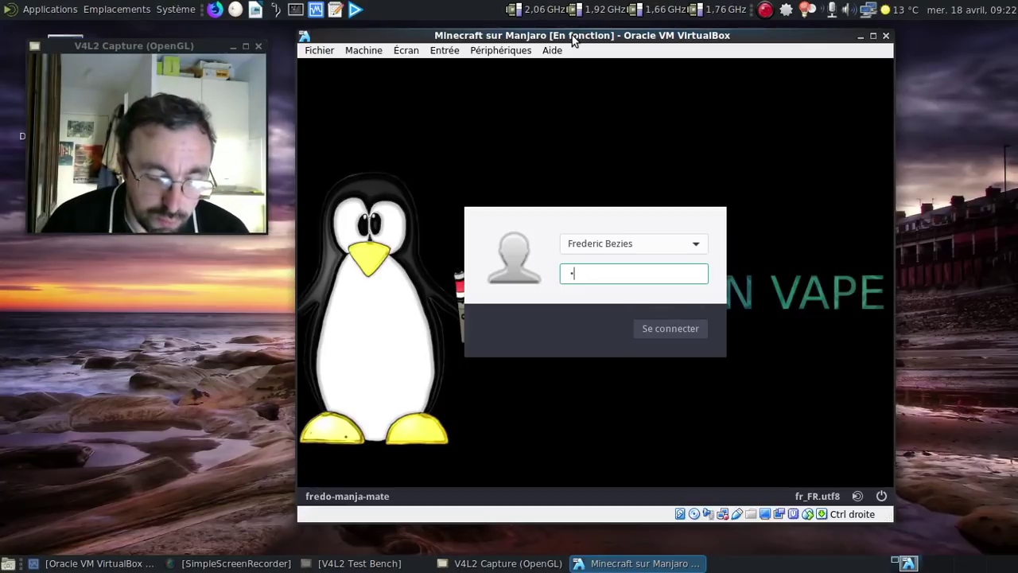
key("Return")
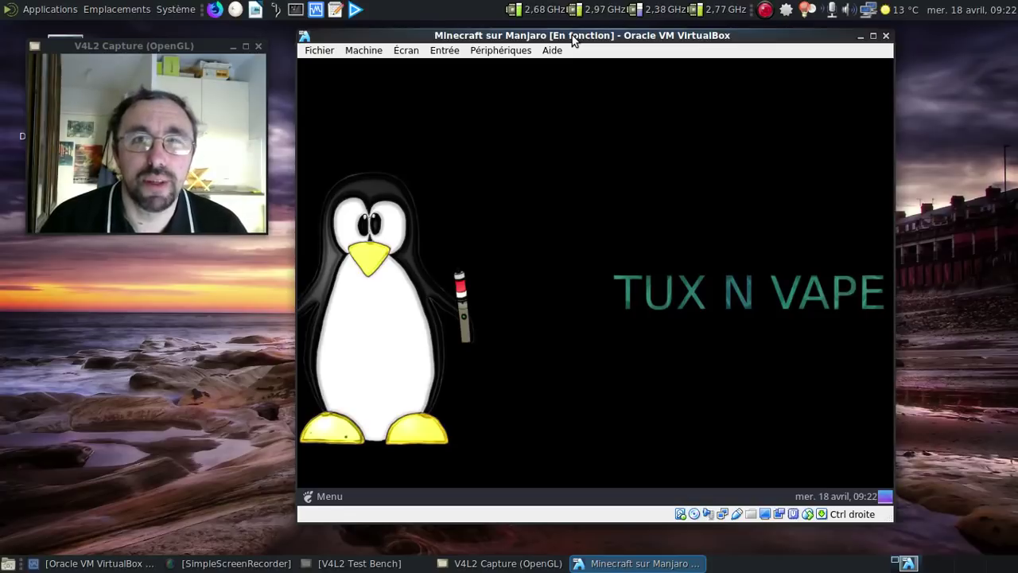
key("Control_R+f")
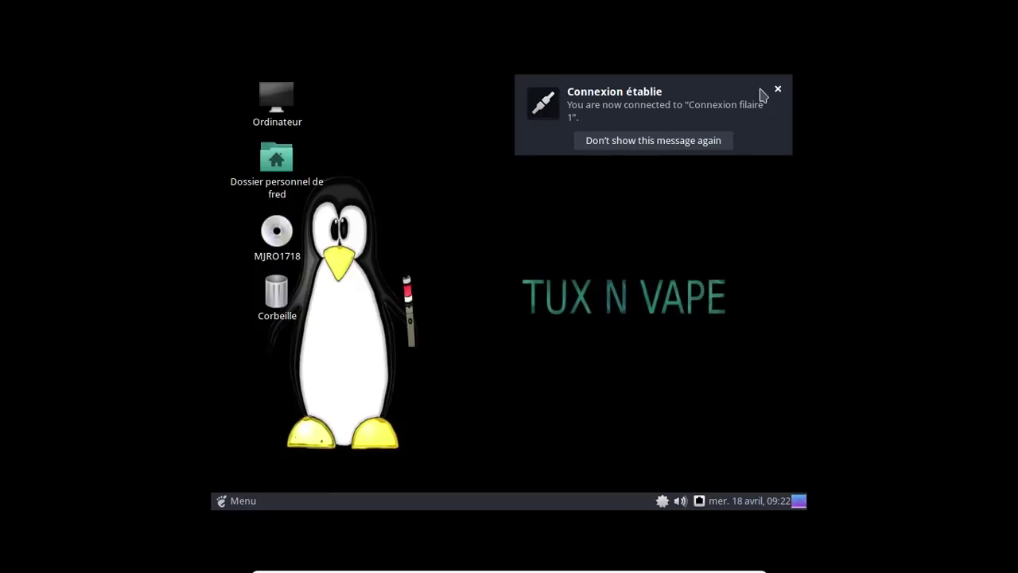
Set the guest display resolution to 1366 x 768 and close the Manjaro Hello window.
left_click(777, 89)
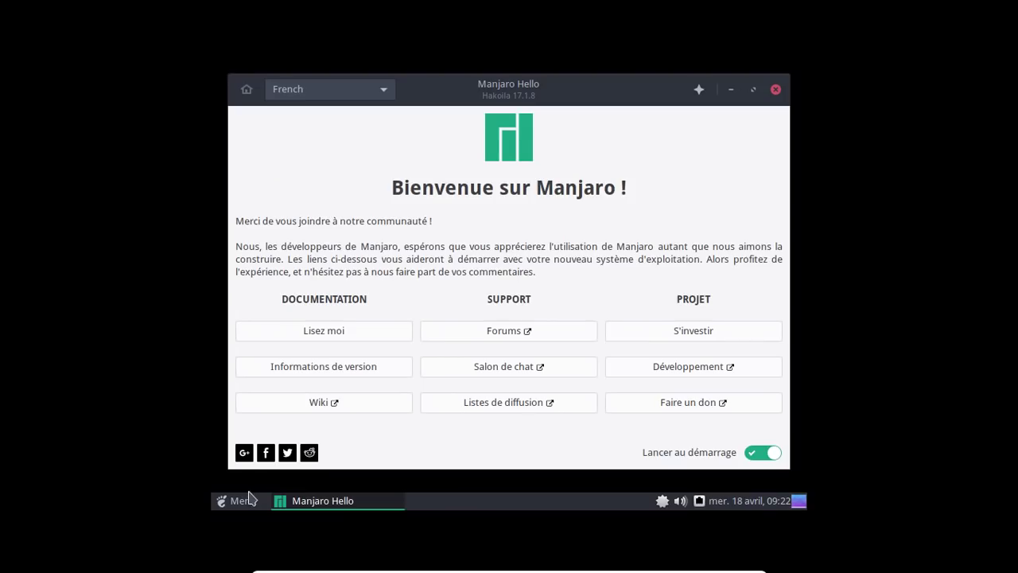
left_click(247, 499)
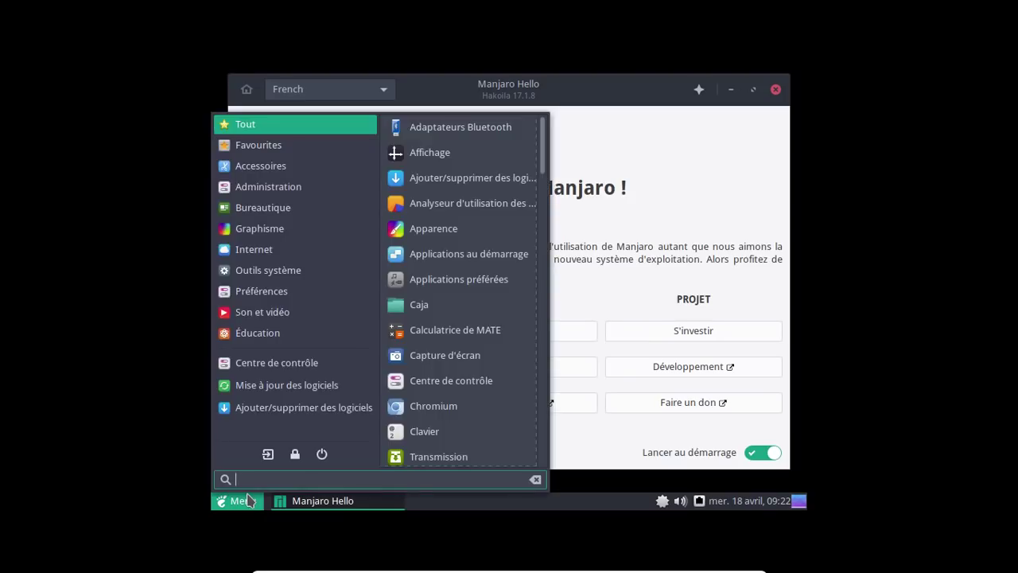
left_click(438, 152)
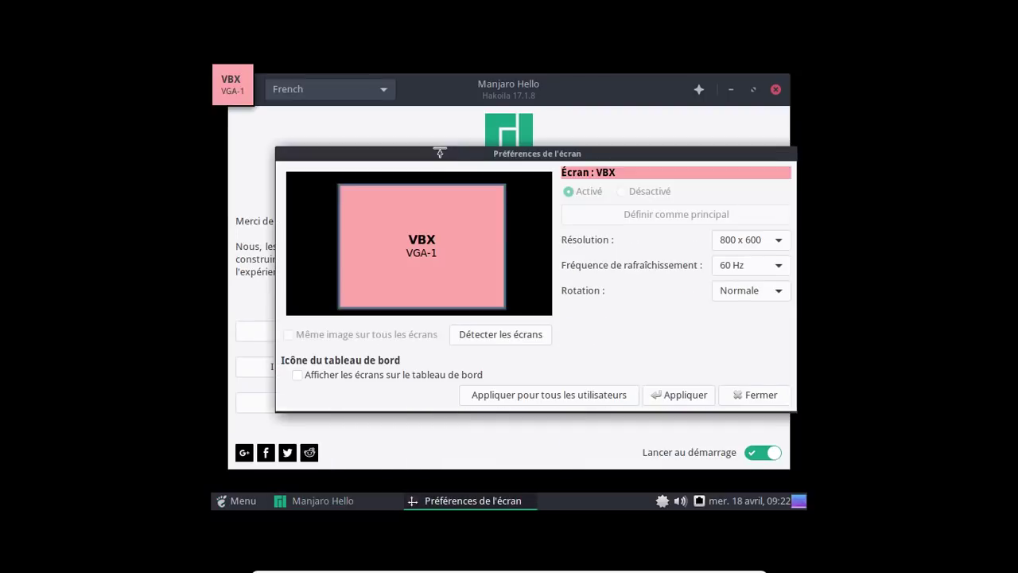
left_click(739, 239)
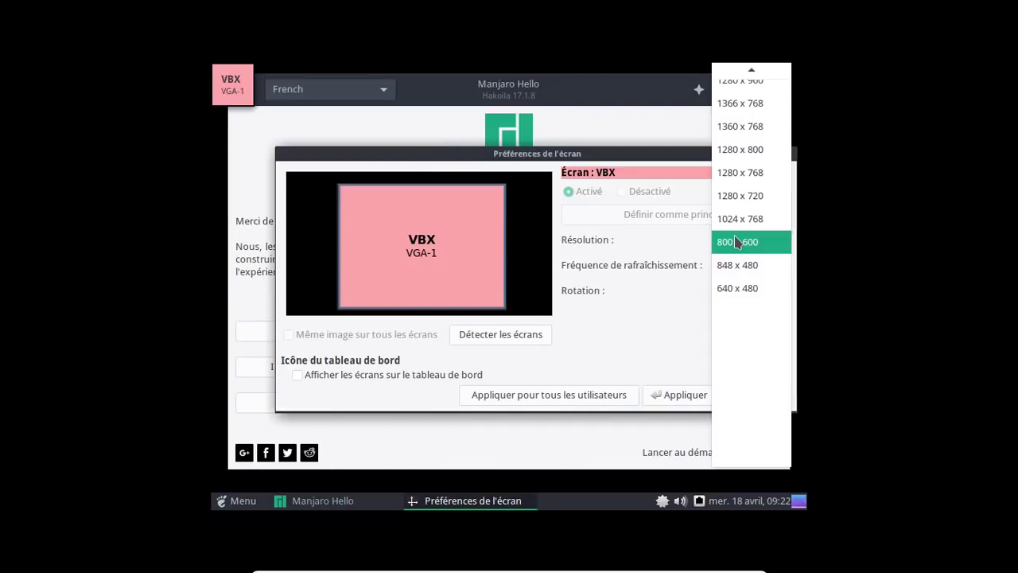
left_click(743, 108)
left_click(684, 398)
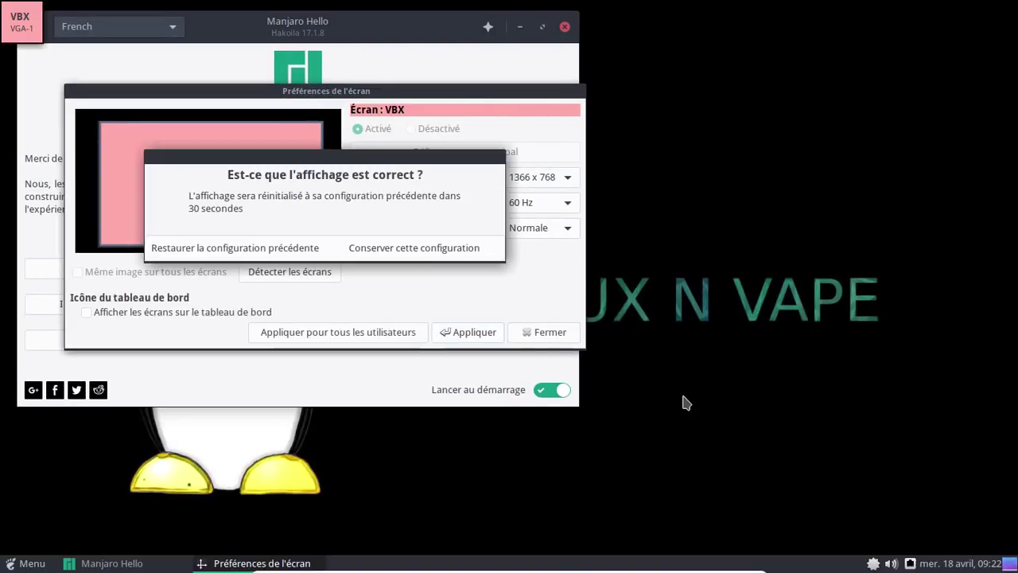
left_click(467, 247)
left_click(538, 337)
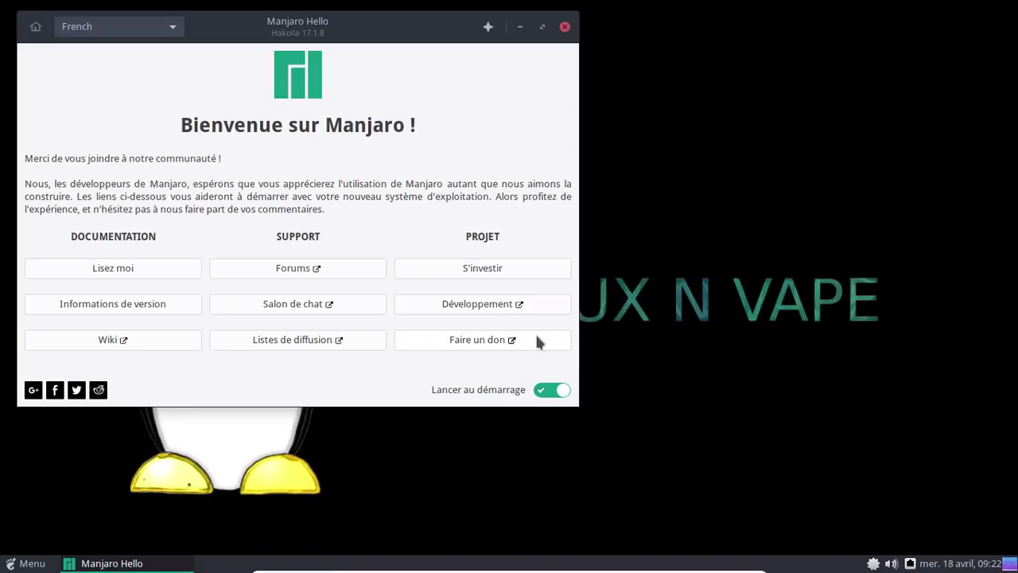
left_click(565, 26)
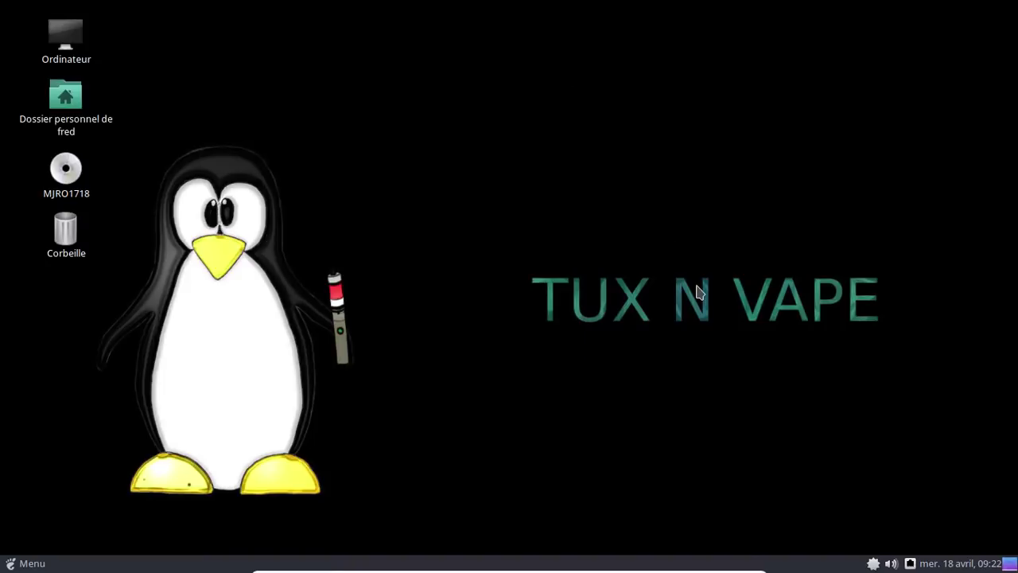
right_click(873, 564)
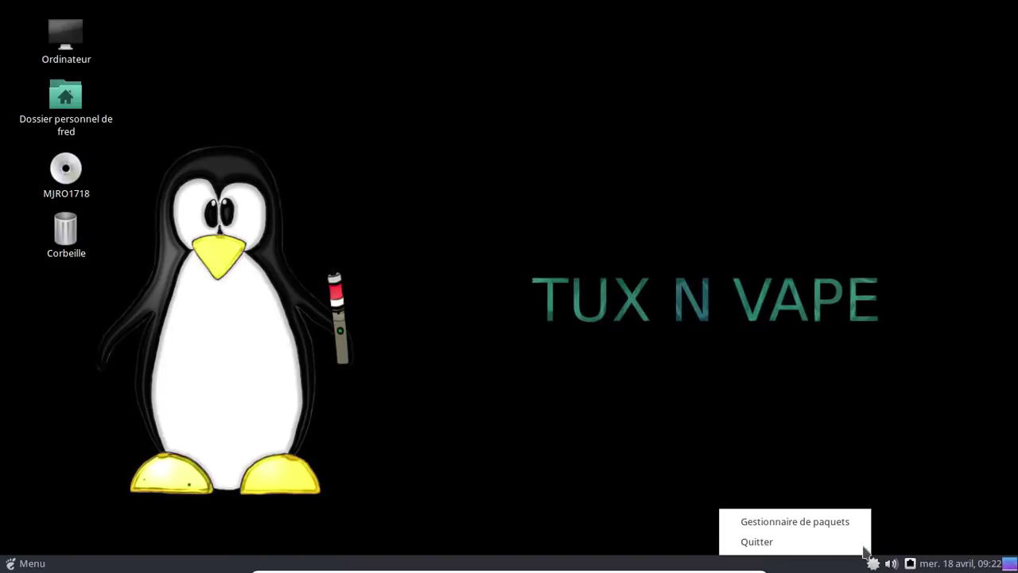
Open Pamac and change its AUR build folder from tmp to the home folder.
left_click(853, 527)
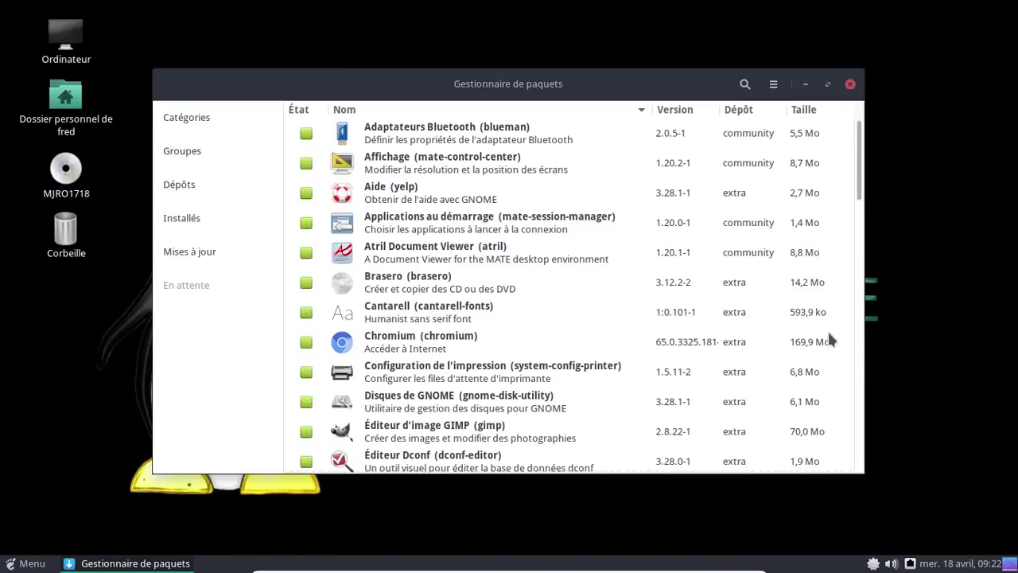
left_click(772, 86)
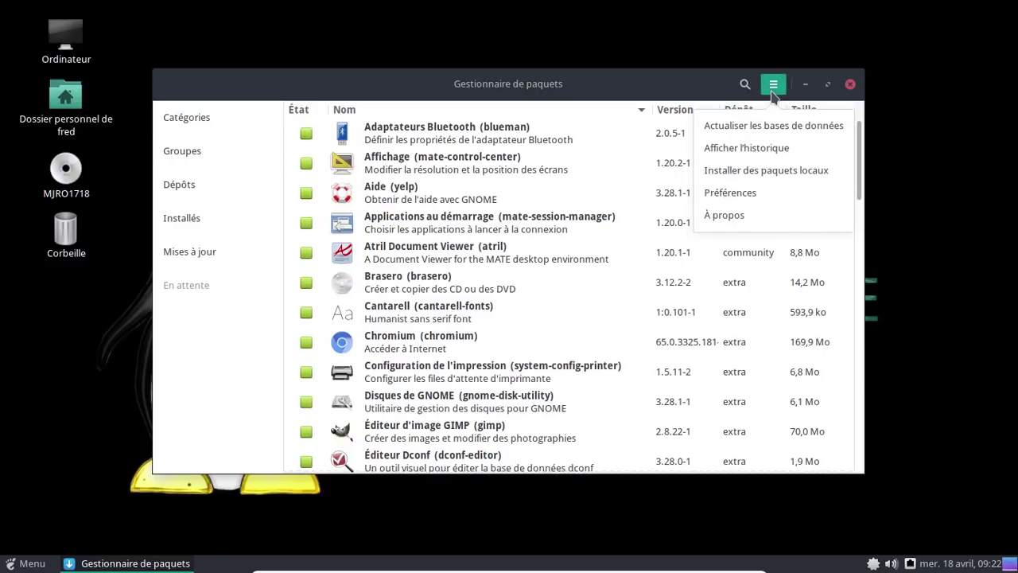
left_click(729, 193)
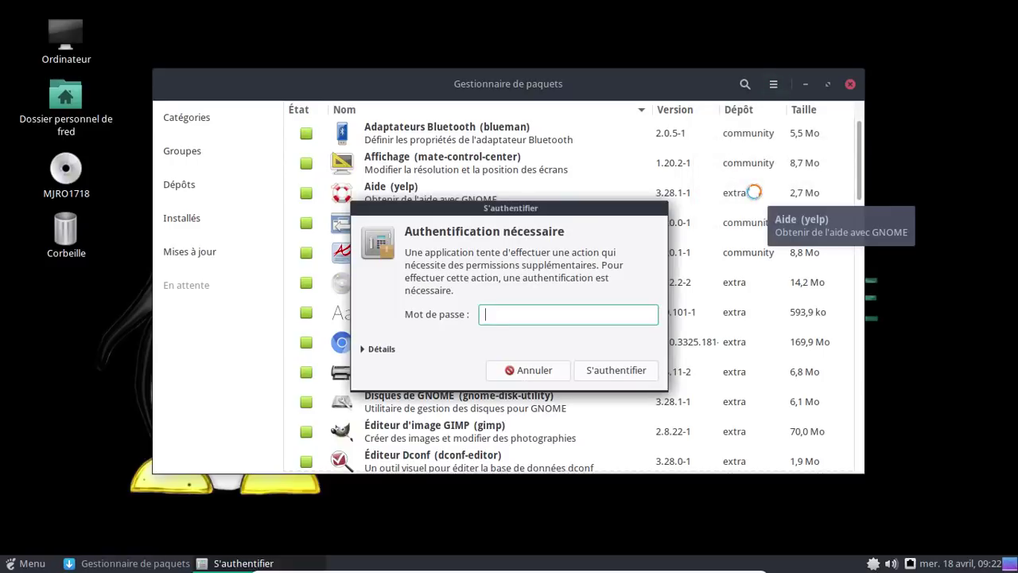
type("•••••••")
key("Return")
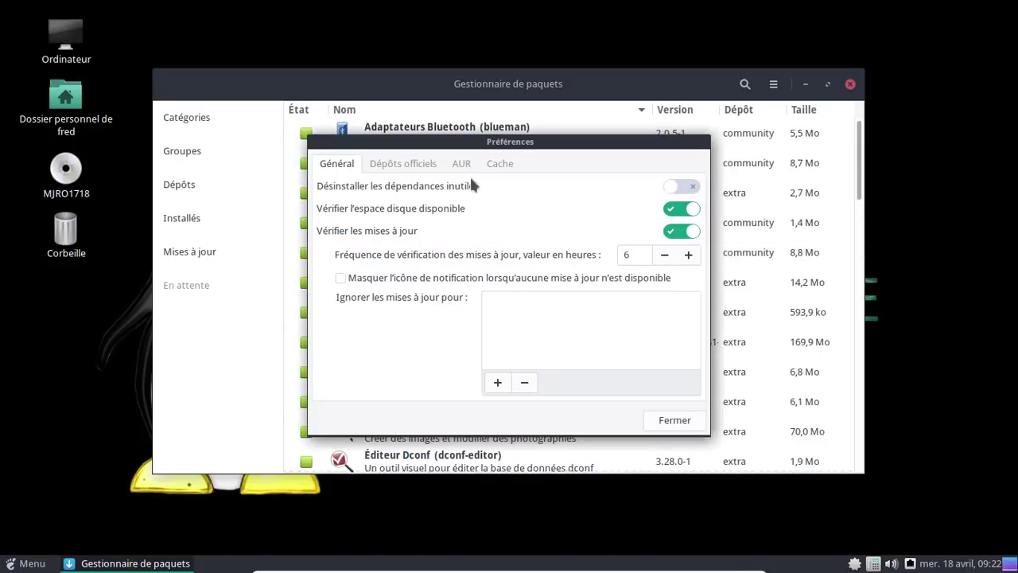
left_click(463, 165)
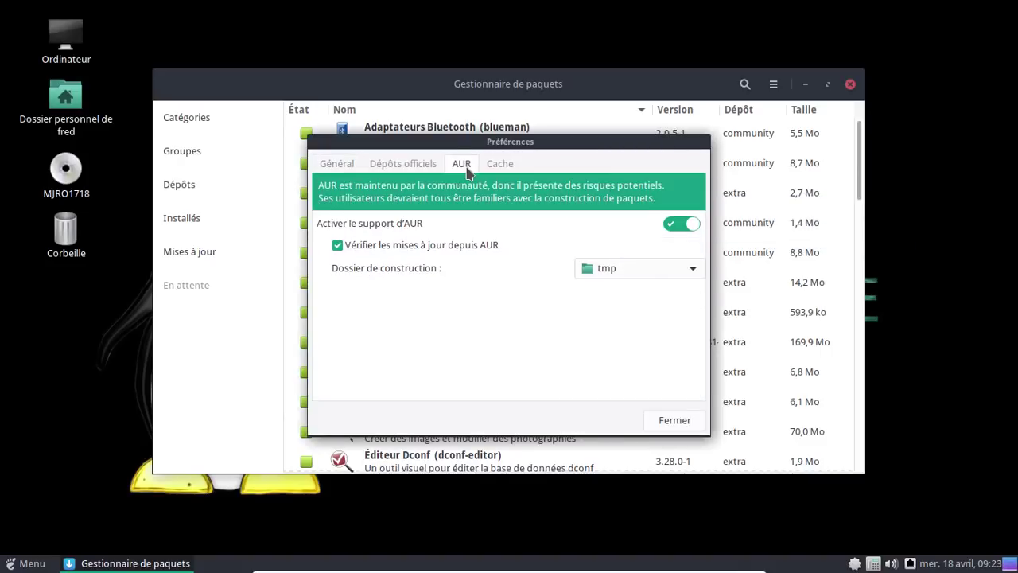
left_click(626, 271)
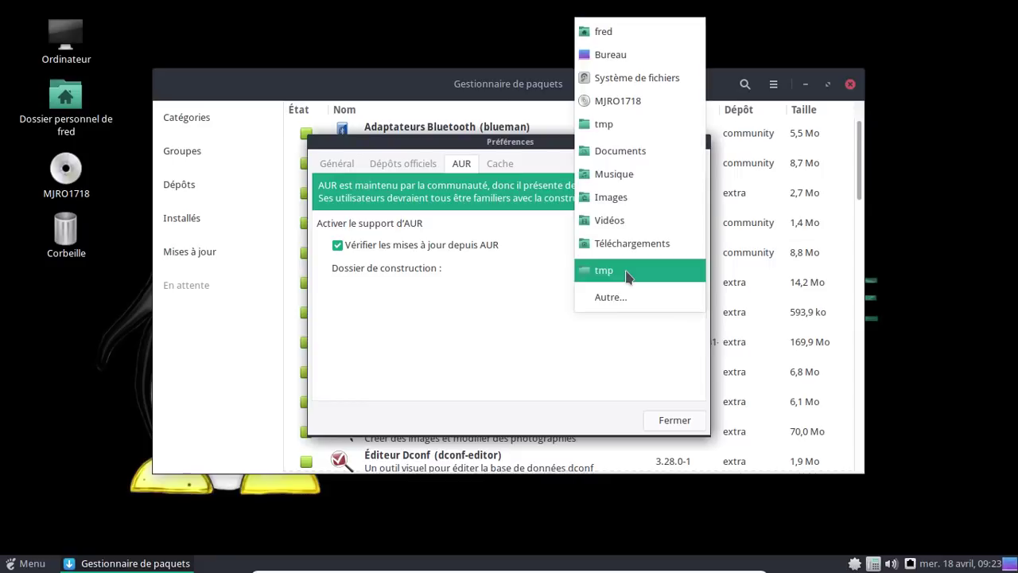
left_click(622, 33)
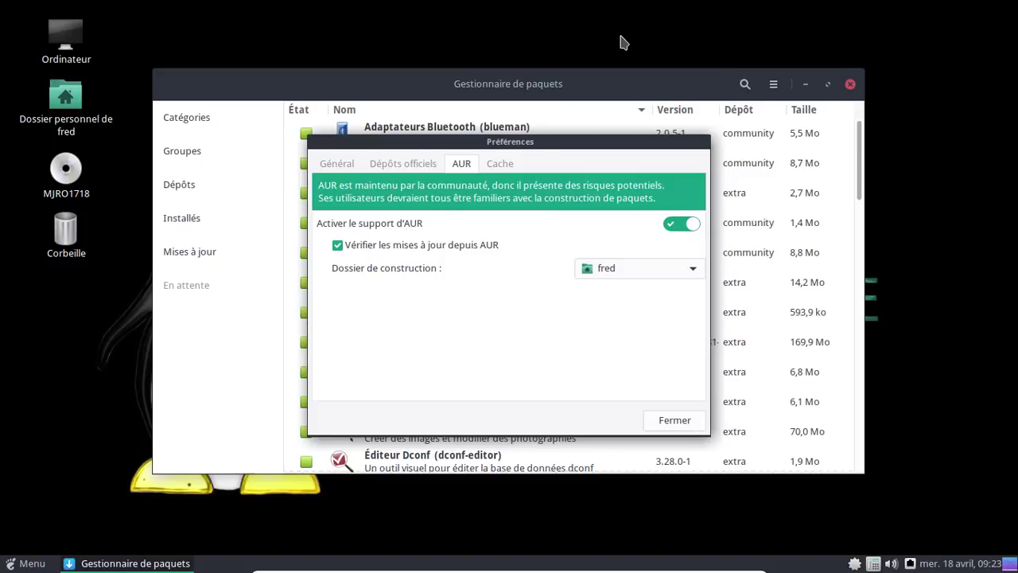
left_click(672, 427)
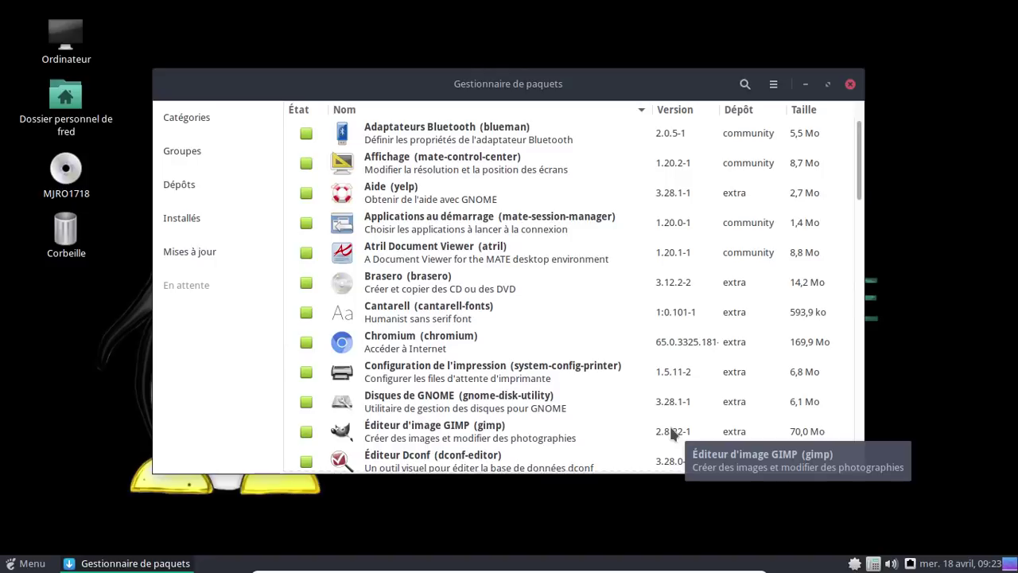
Search for gconf and install version 3.2.6-5 from the repositories.
left_click(746, 85)
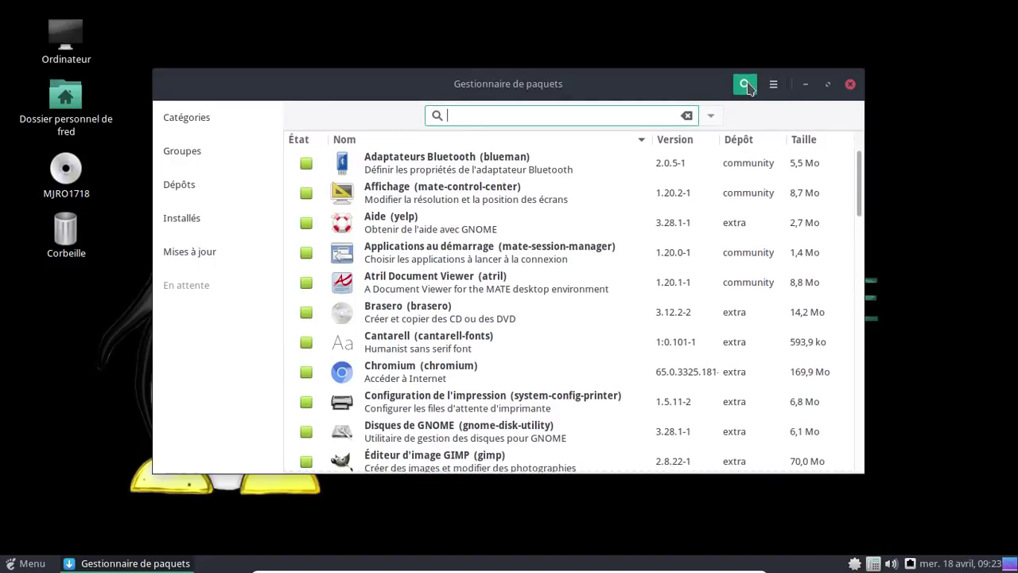
type("gconf")
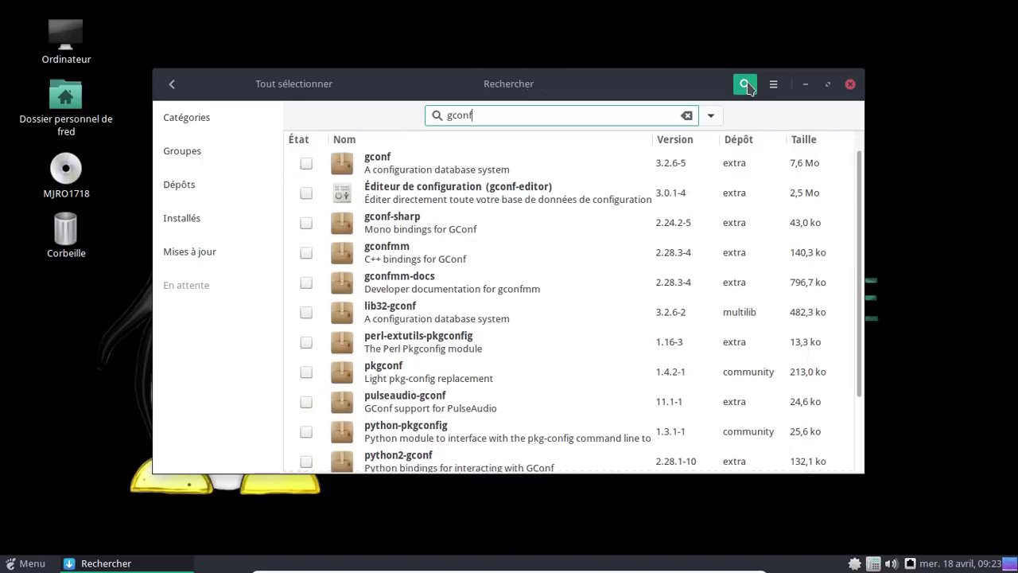
left_click(307, 163)
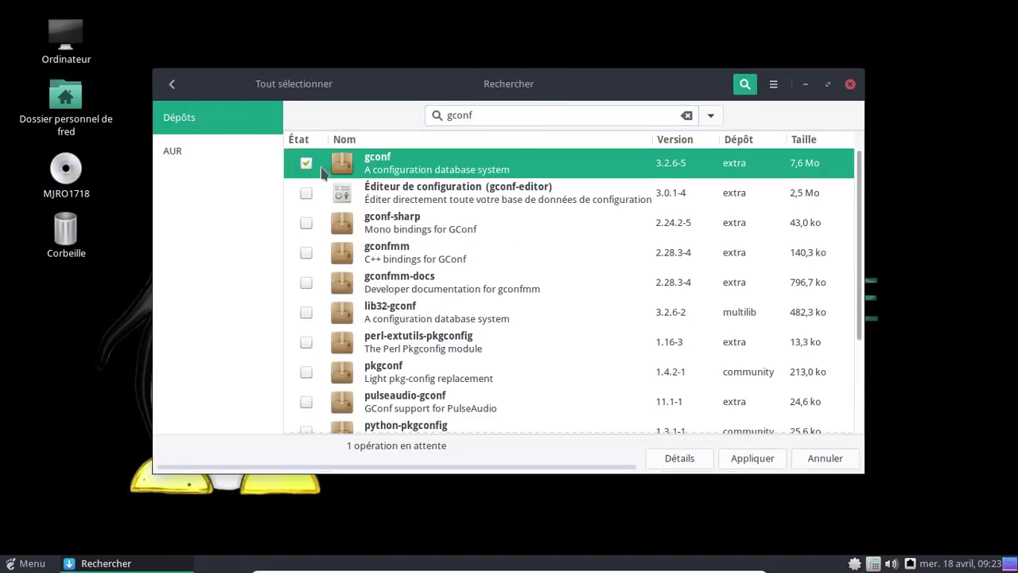
left_click(767, 461)
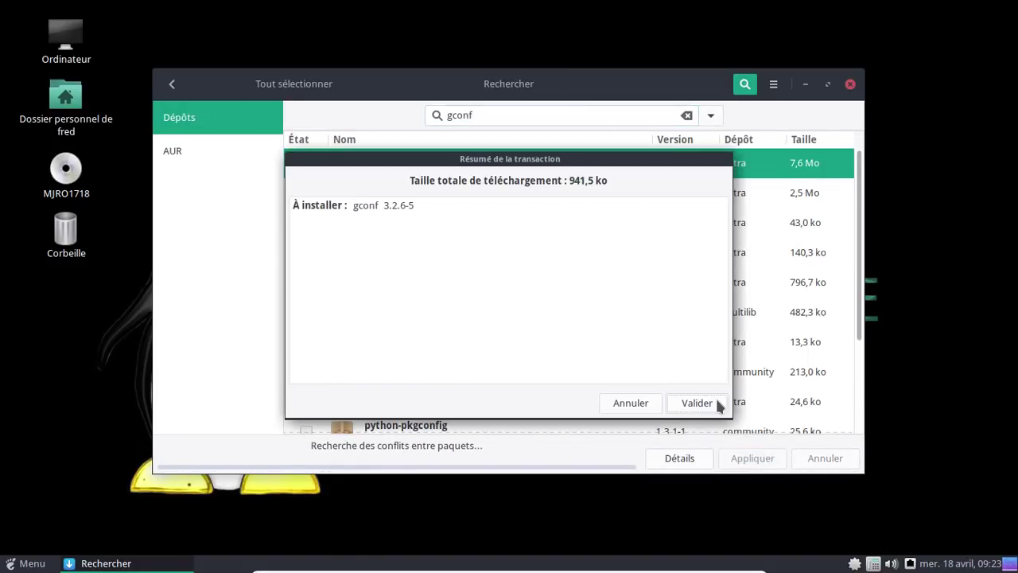
left_click(697, 403)
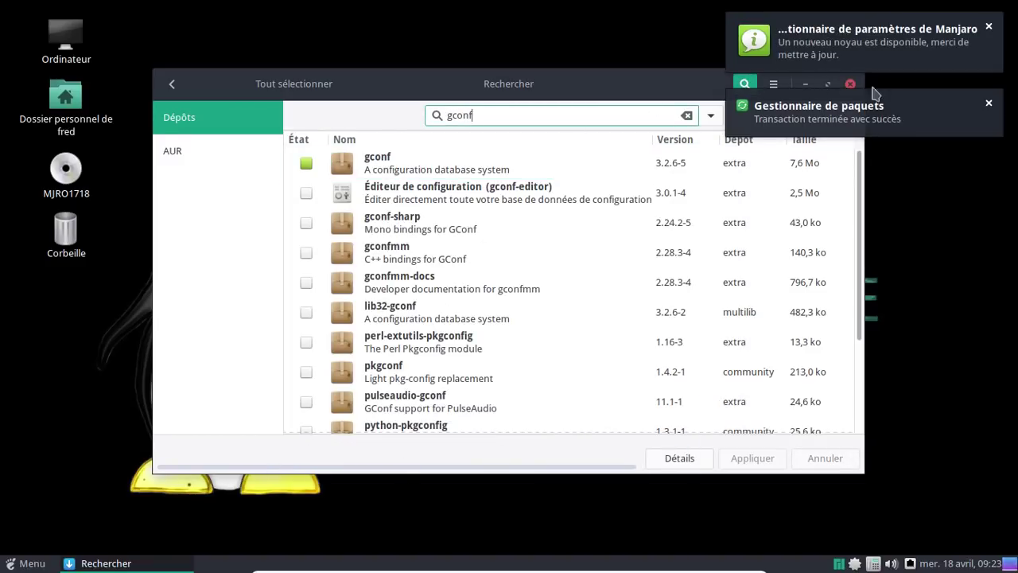
Dismiss the Pamac completion notice and the new kernel notification.
left_click(989, 103)
left_click(988, 26)
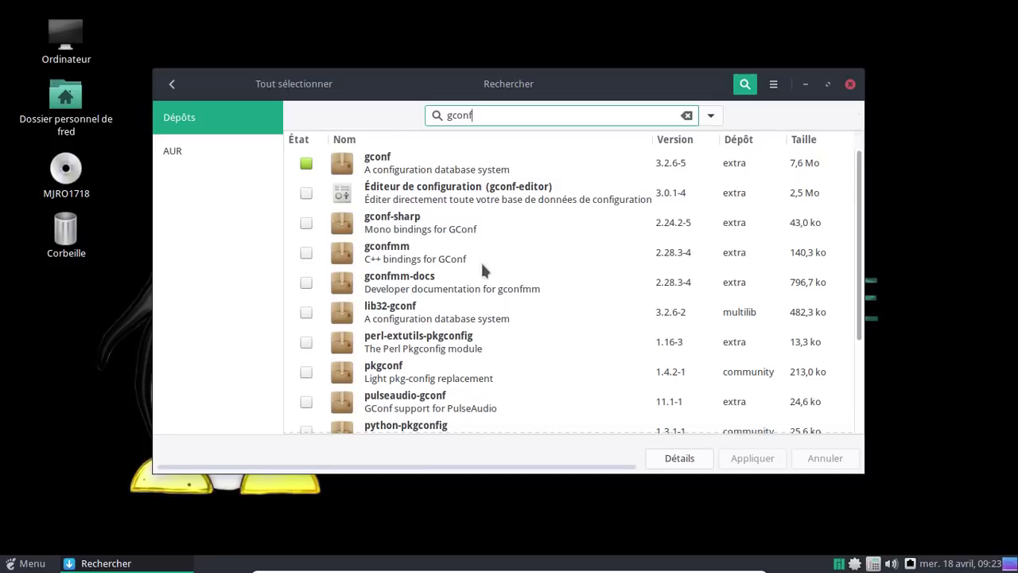
left_click(35, 563)
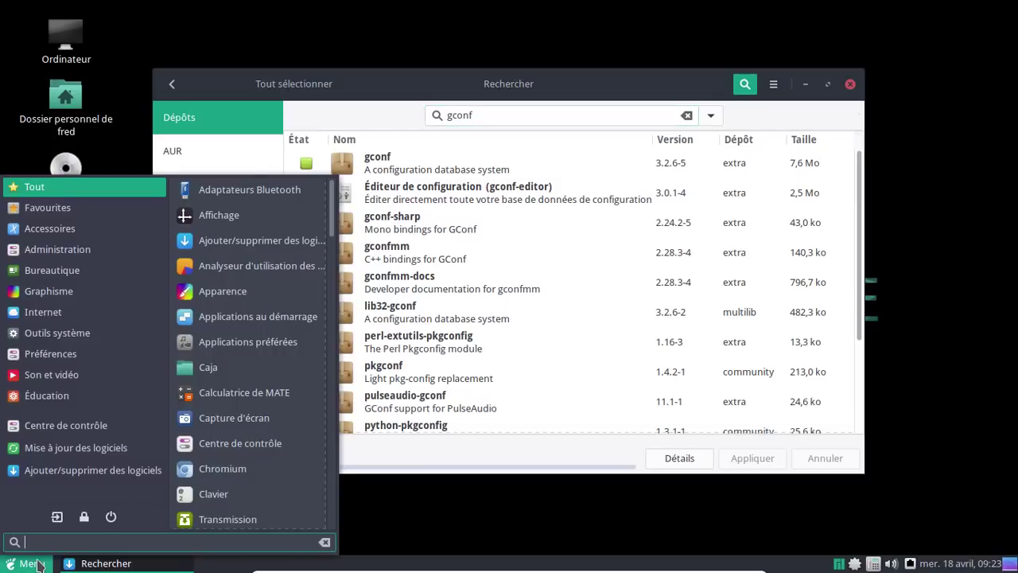
Launch Chromium and load aur.archlinux.org.
type("ch")
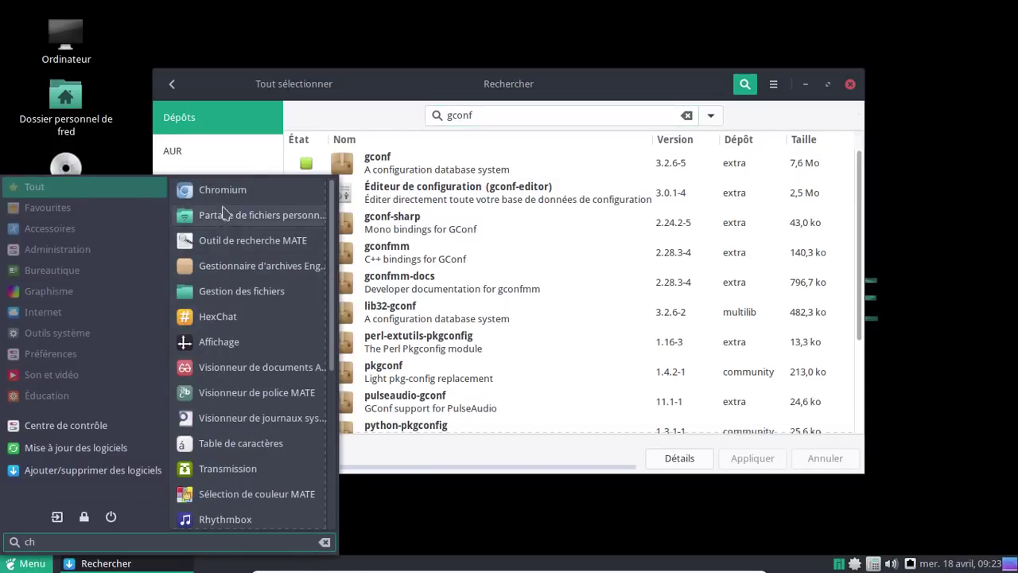
left_click(223, 199)
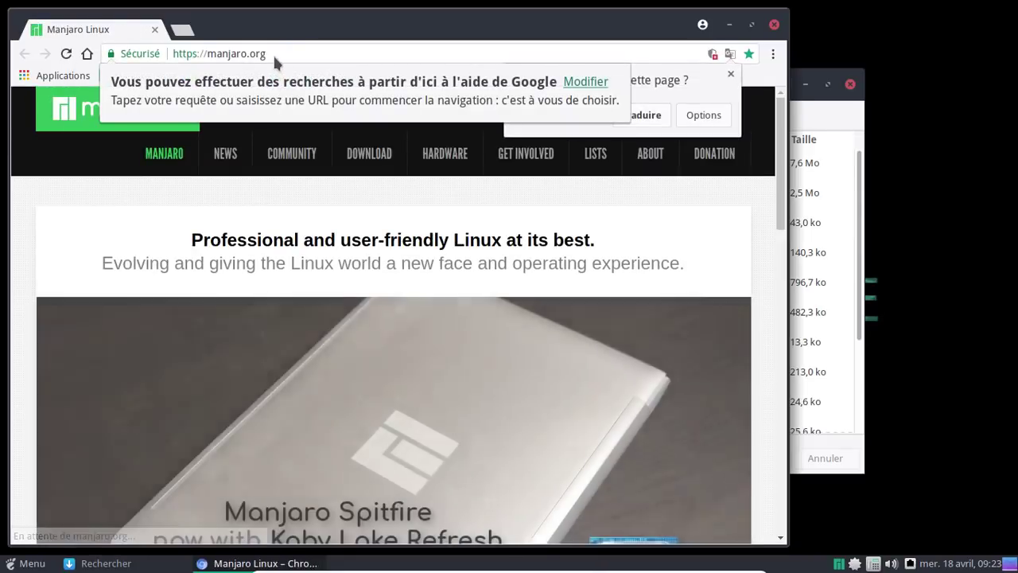
left_click(272, 54)
type("aur.archlin")
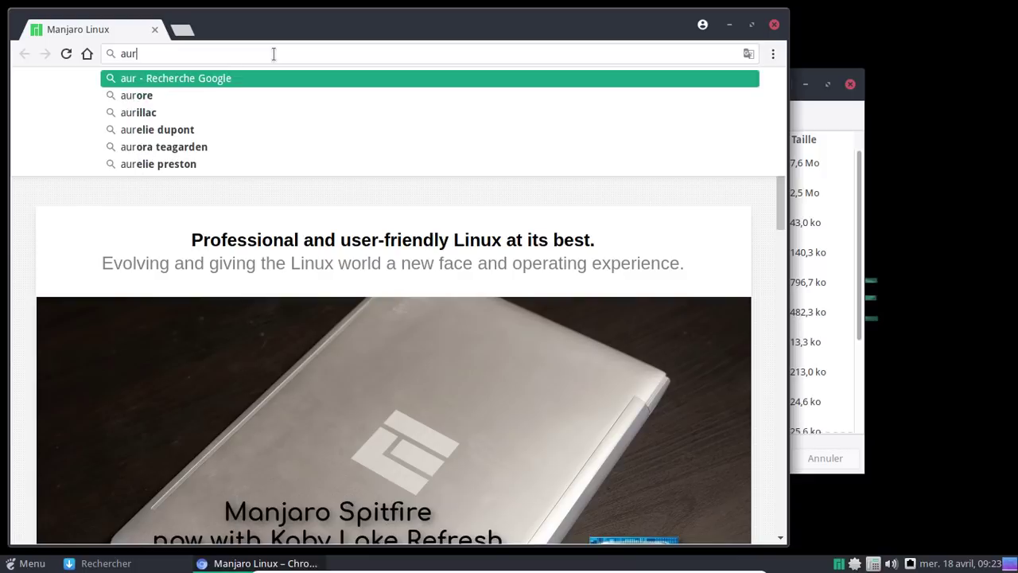
type("ux.org")
key("Return")
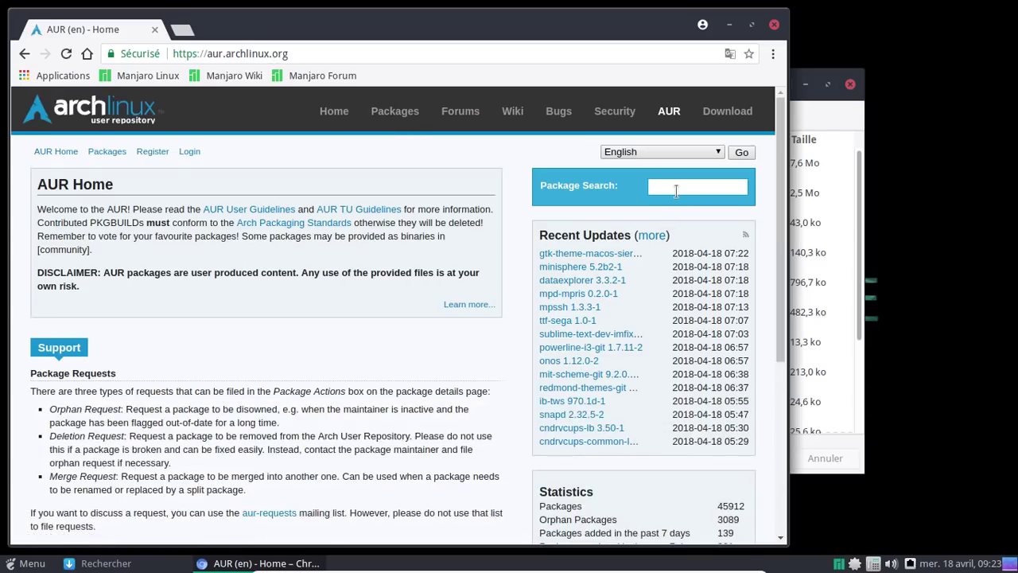
Search the AUR for 'mine', review the minecraft-launcher 2.0.579-2 page, then close Chromium.
type("mine")
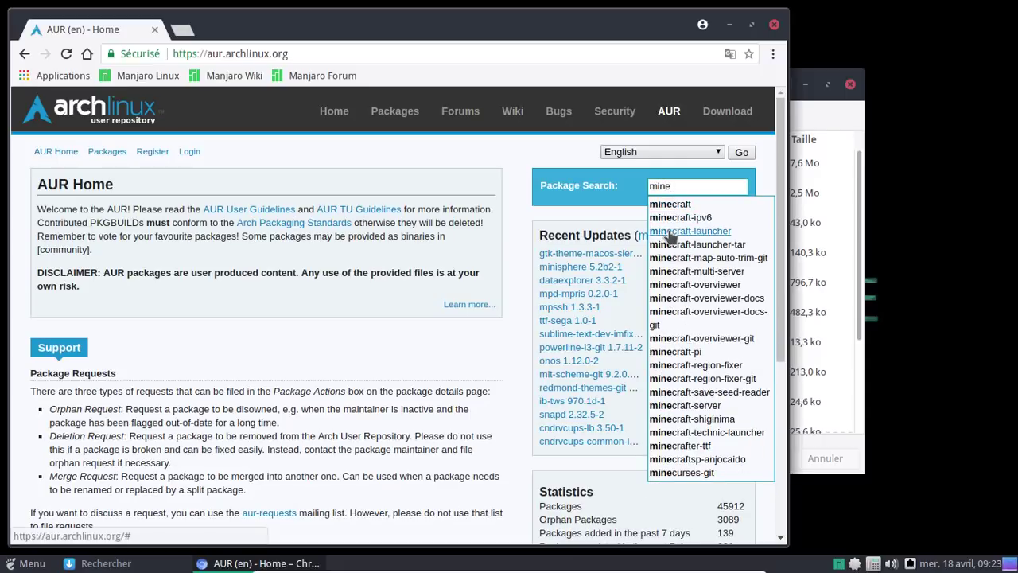
left_click(672, 231)
scroll(478, 348, "down", 1)
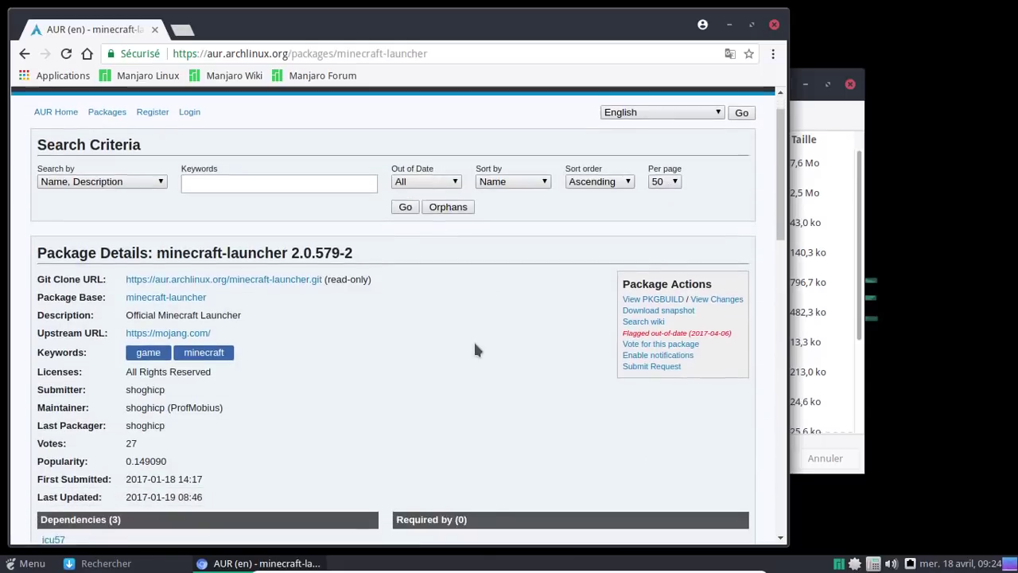
scroll(473, 348, "down", 1)
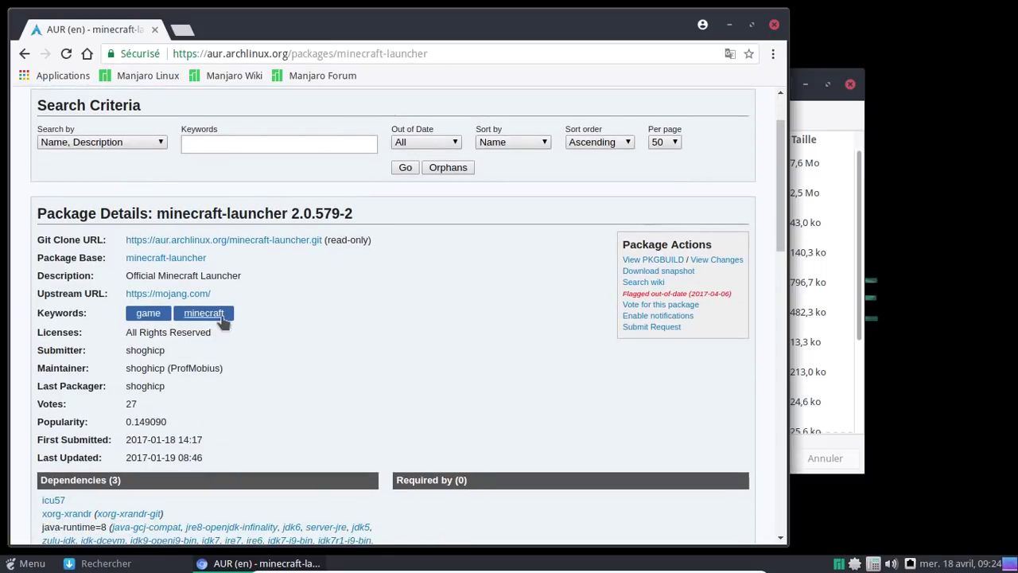
scroll(330, 298, "down", 9)
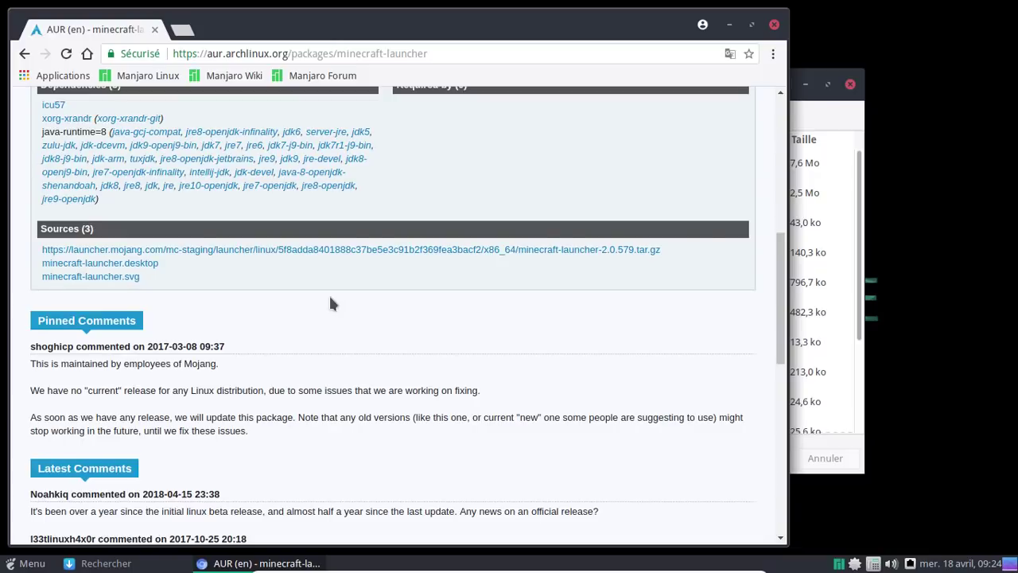
scroll(332, 303, "up", 6)
scroll(331, 303, "up", 4)
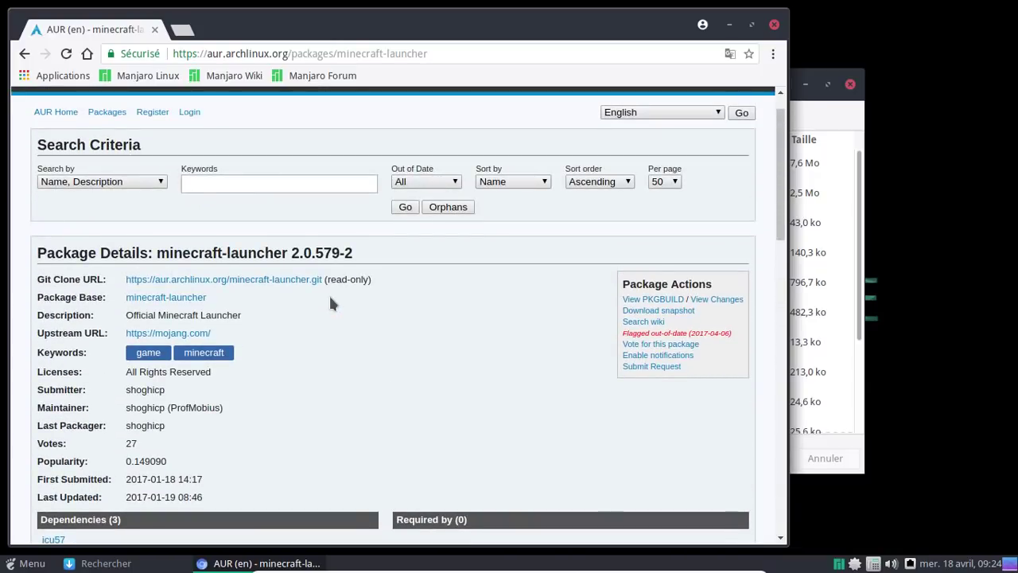
left_click(774, 24)
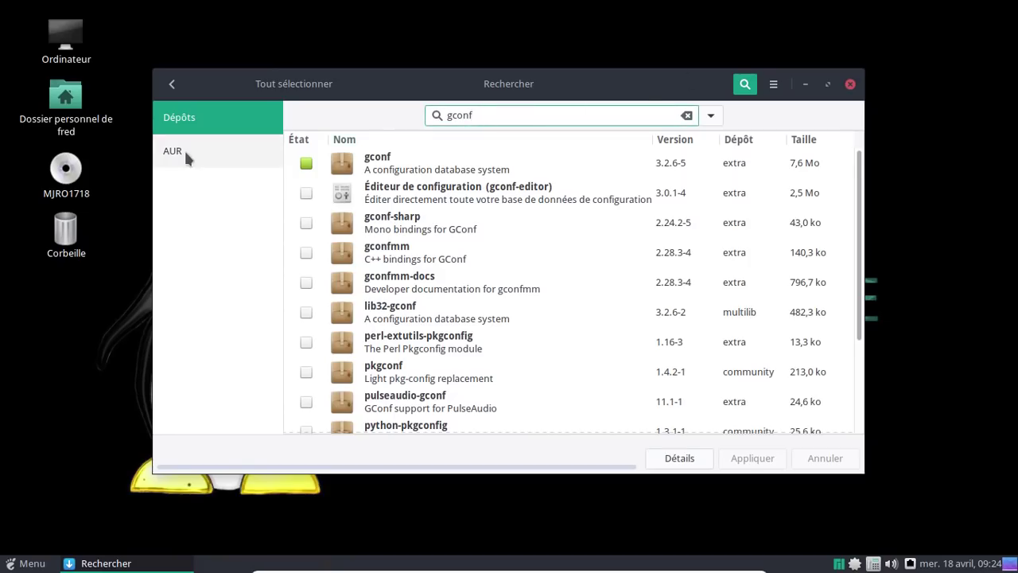
Search the AUR for 'minecraft-launcher', mark minecraft-launcher 2.0.579-2, and apply.
key("ctrl+a")
type("minecrt")
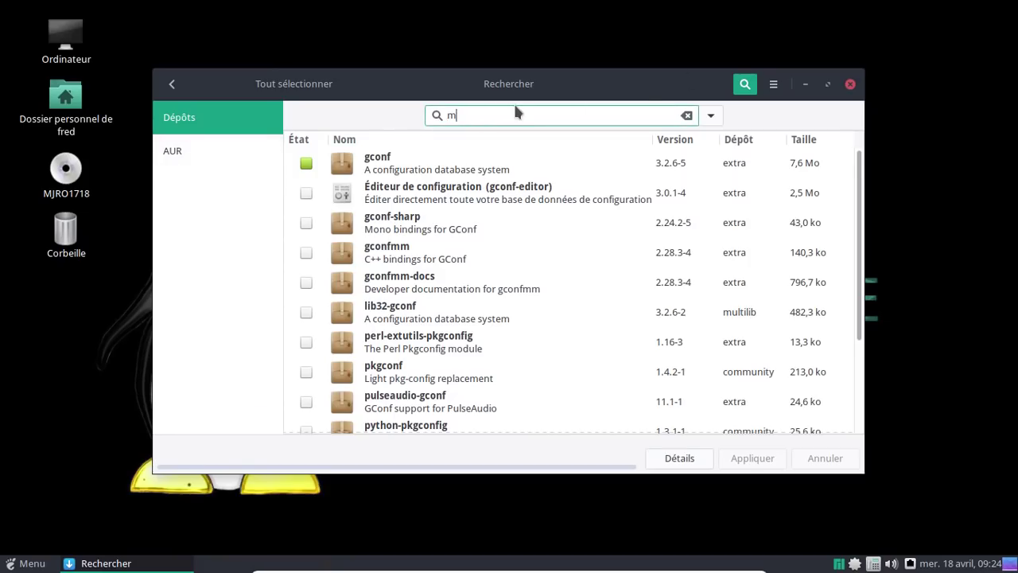
key("BackSpace")
type("aft-launcher")
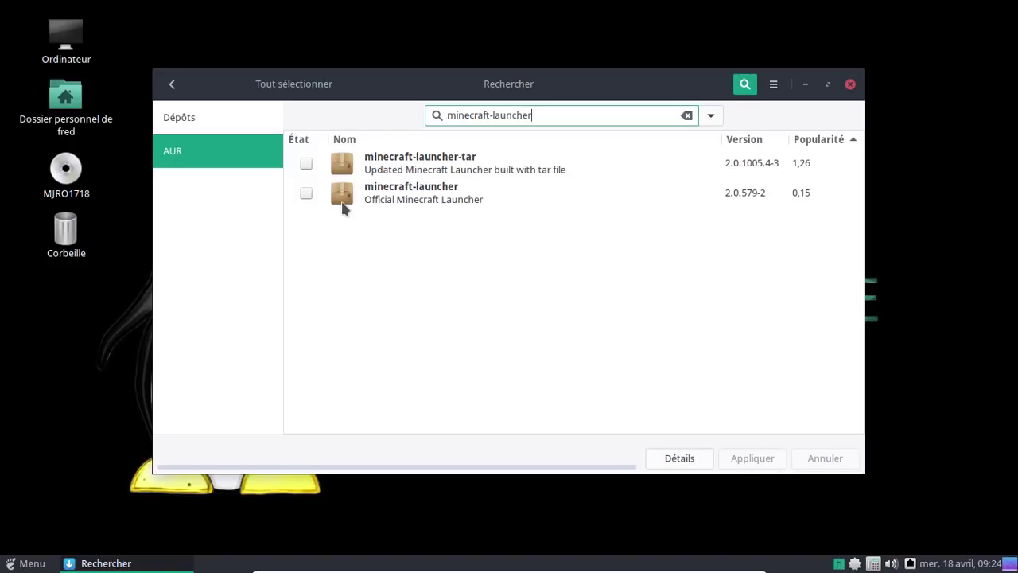
left_click(306, 194)
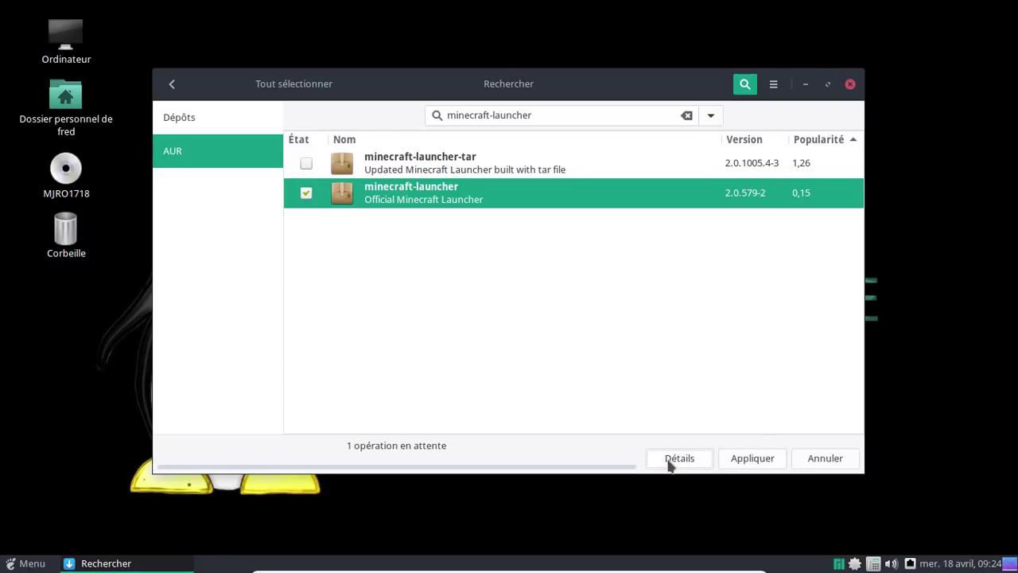
left_click(752, 459)
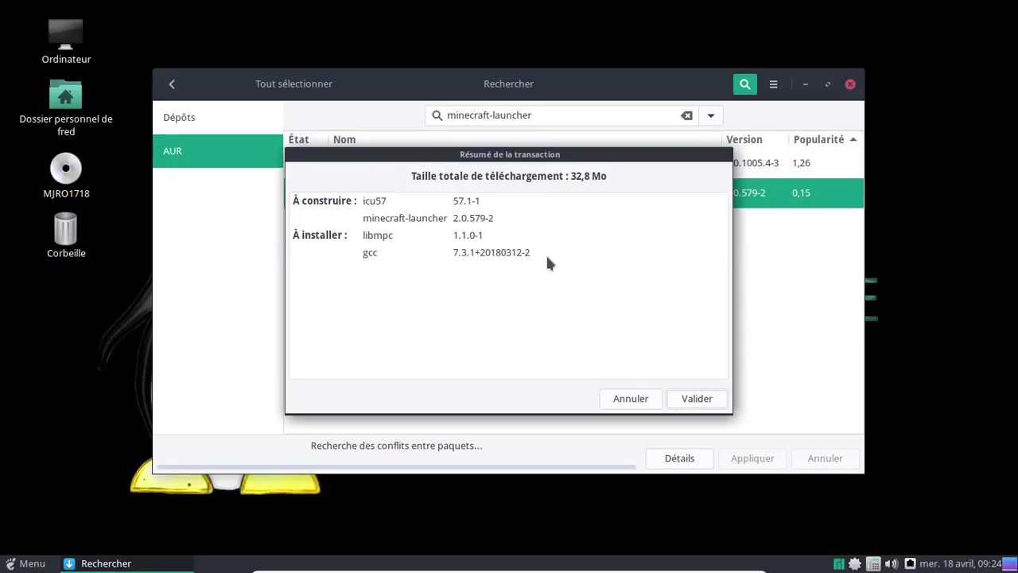
Confirm installing libmpc and gcc and building icu57, then show the build details log.
left_click(702, 399)
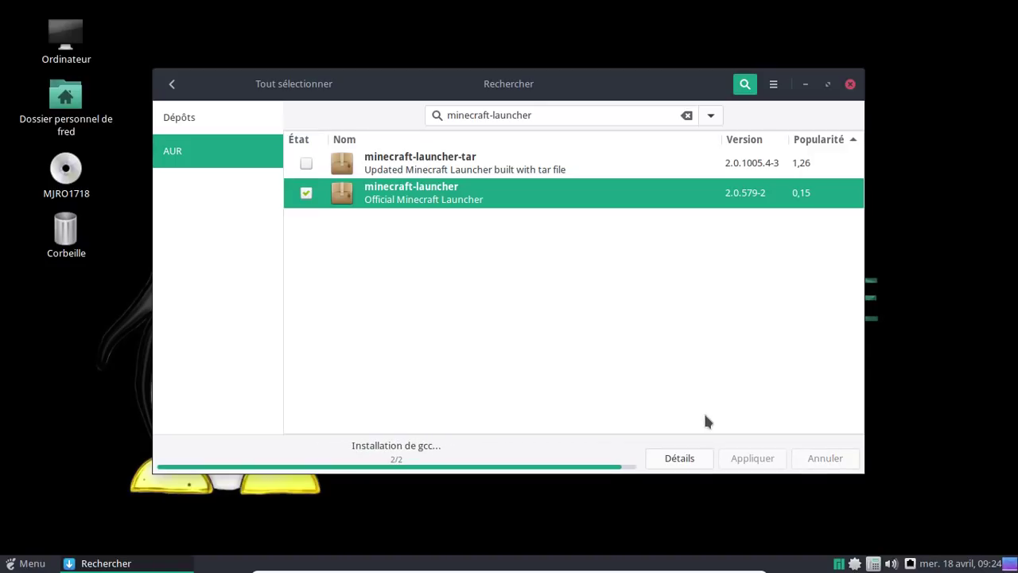
left_click(680, 459)
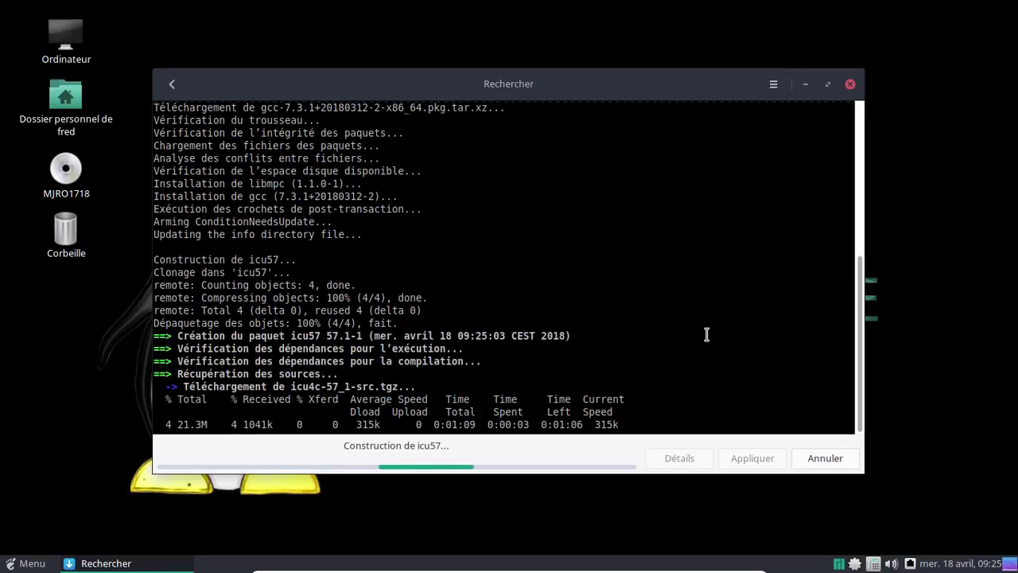
Take the VM out of full screen while the icu4c-57_1 sources download.
key("ctrl+f")
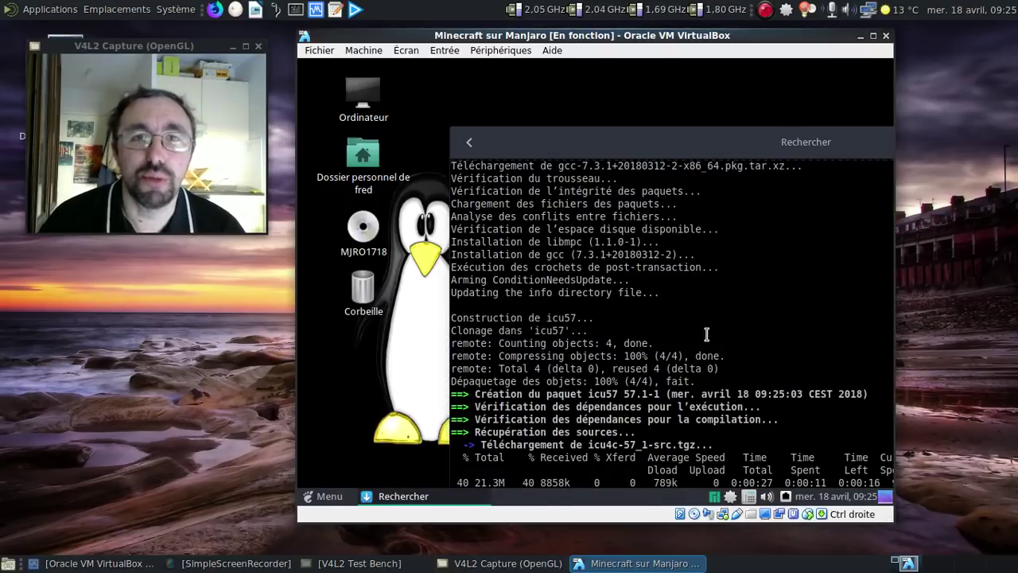
Save the SimpleScreenRecorder recording so far and return the VM to full screen.
left_click(765, 10)
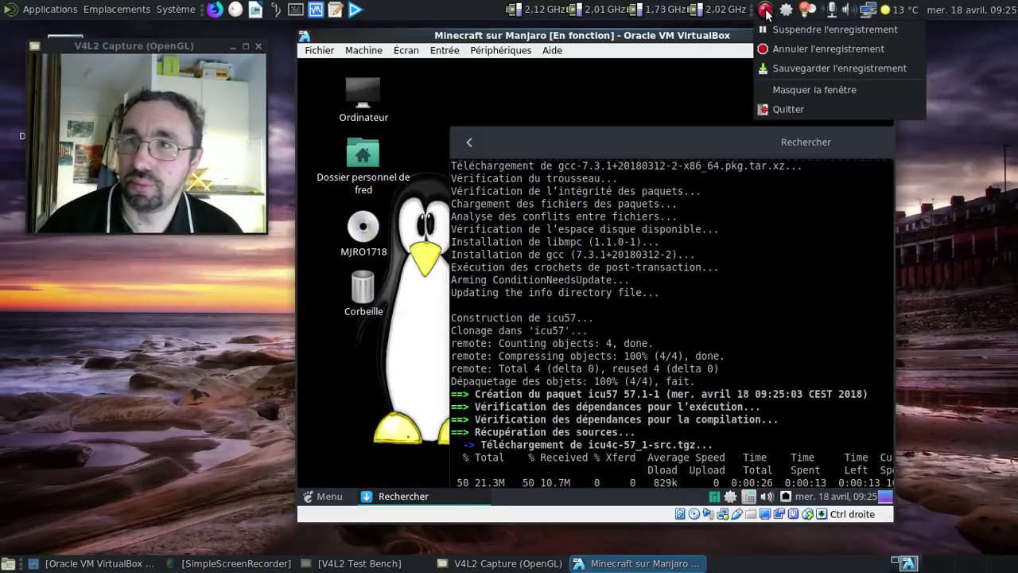
left_click(787, 63)
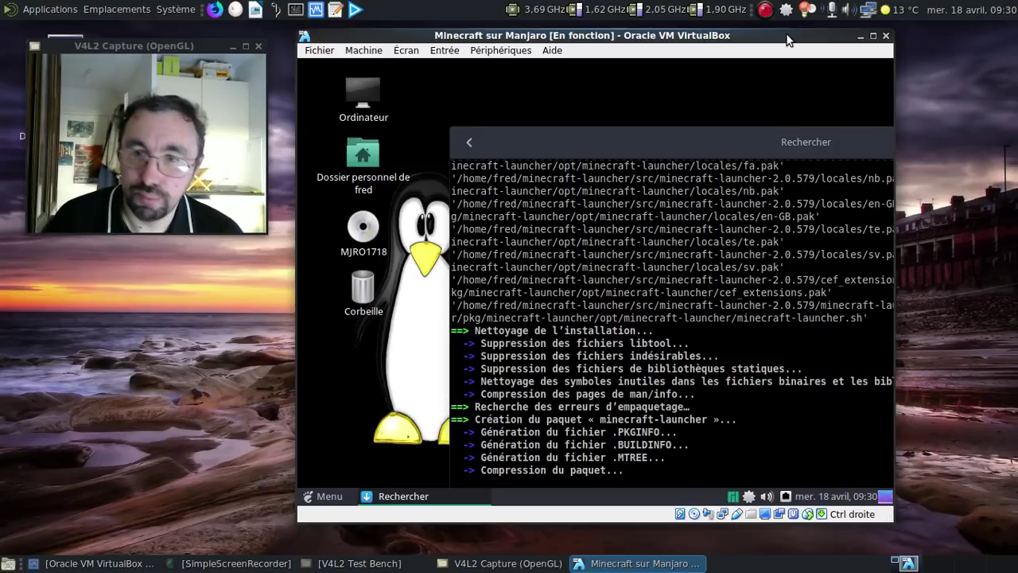
key("Control_R+f")
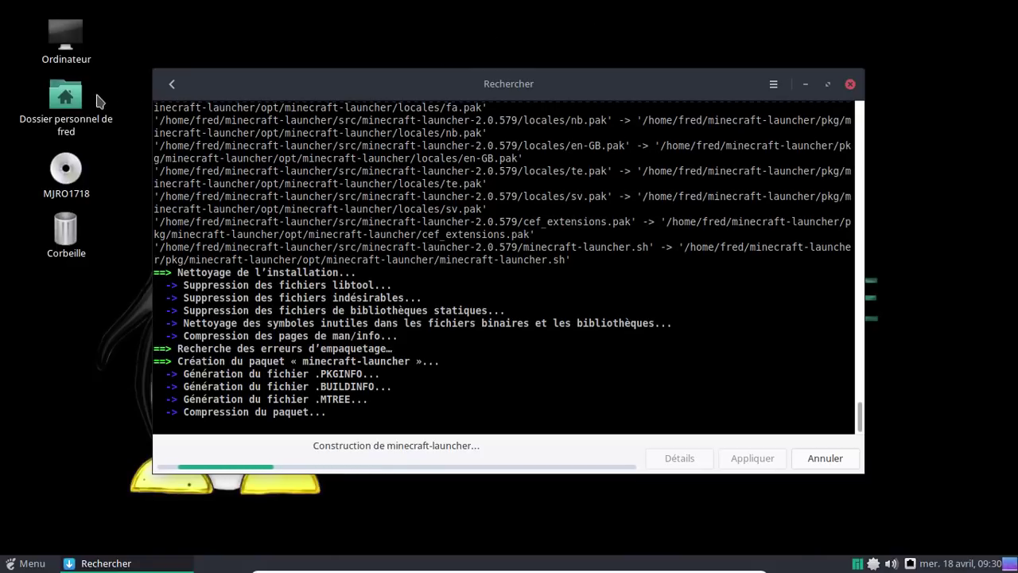
Move the built icu57 .pkg.tar.xz package from the icu57 folder into Téléchargements.
double_click(68, 99)
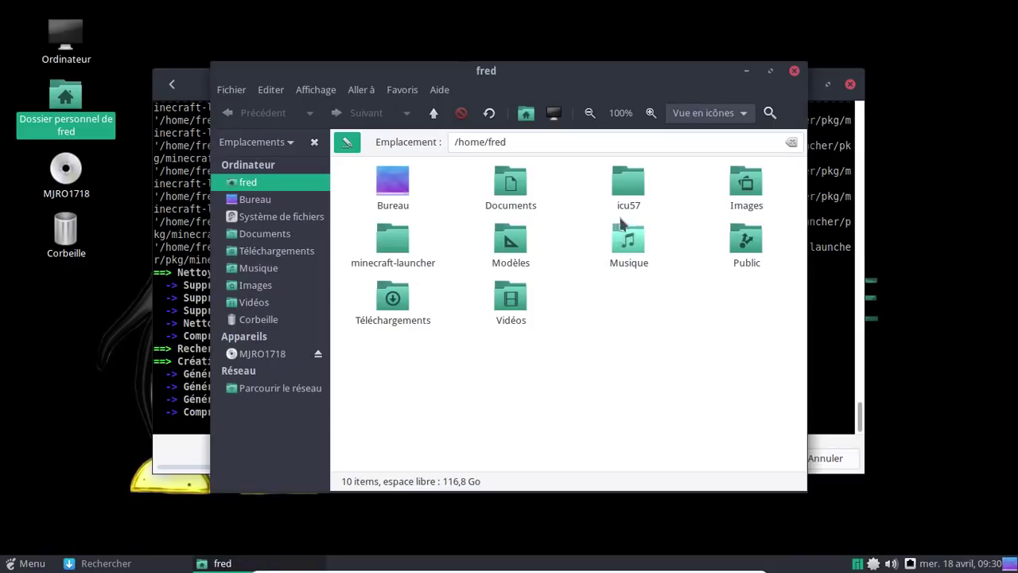
double_click(622, 191)
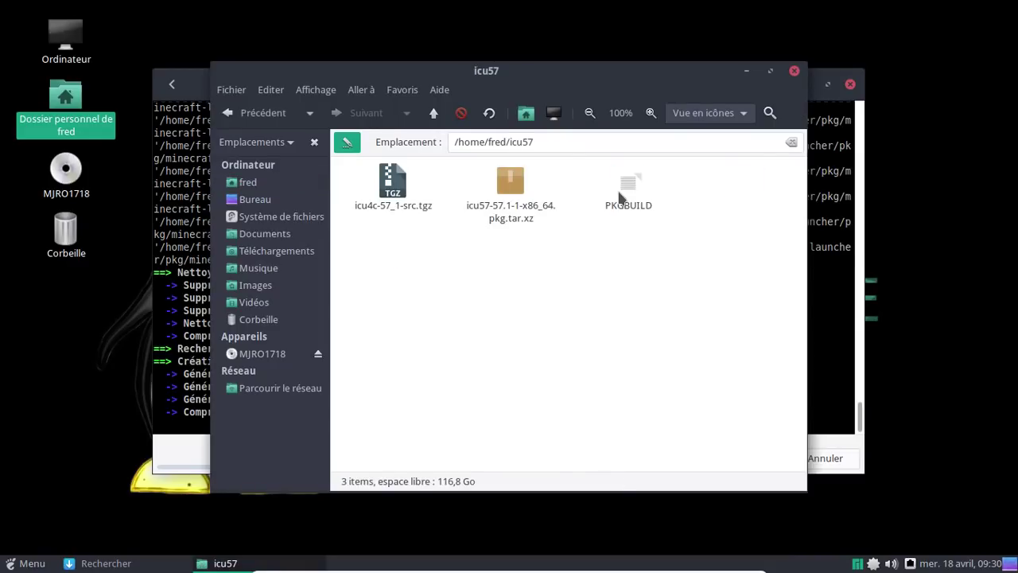
left_click(515, 191)
key("ctrl+x")
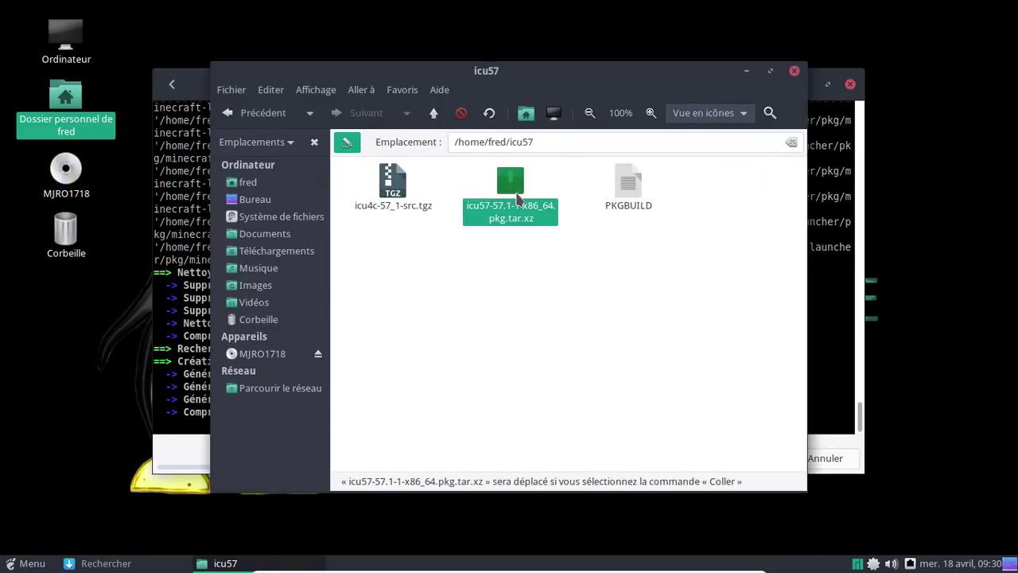
left_click(310, 253)
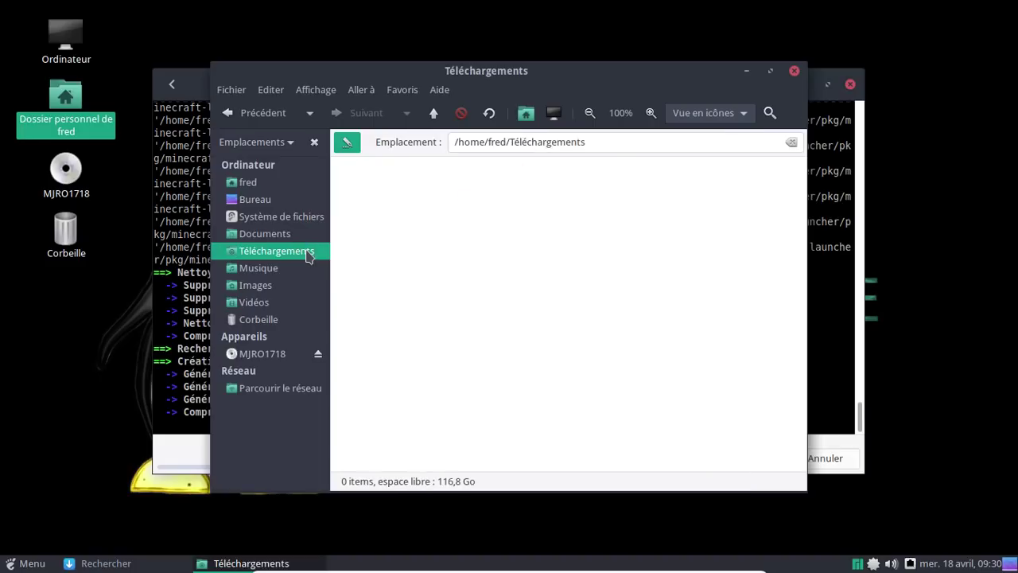
right_click(474, 274)
left_click(538, 400)
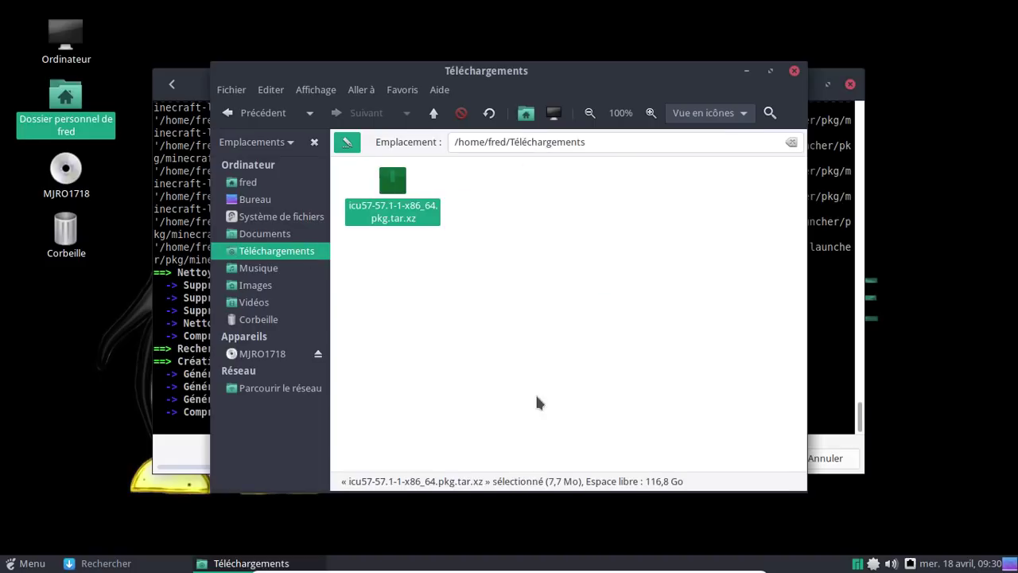
left_click(535, 394)
Return to the home folder and open the minecraft-launcher build folder.
left_click(257, 113)
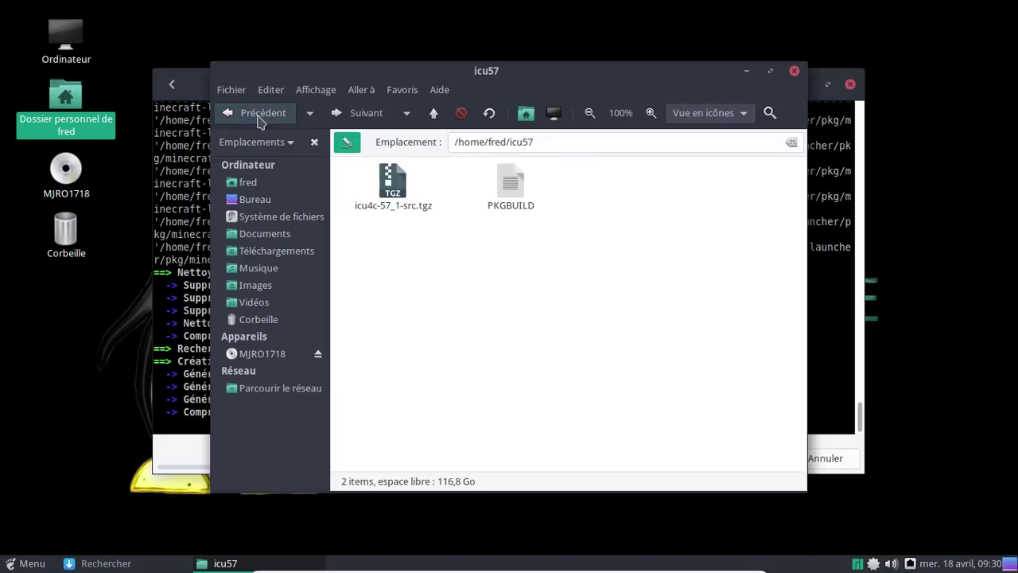
left_click(259, 114)
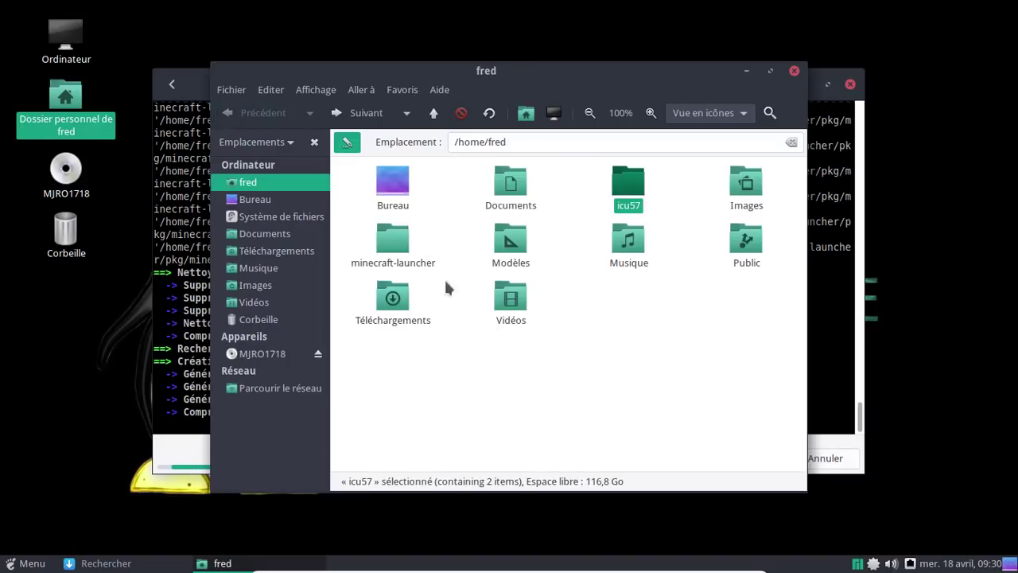
double_click(405, 248)
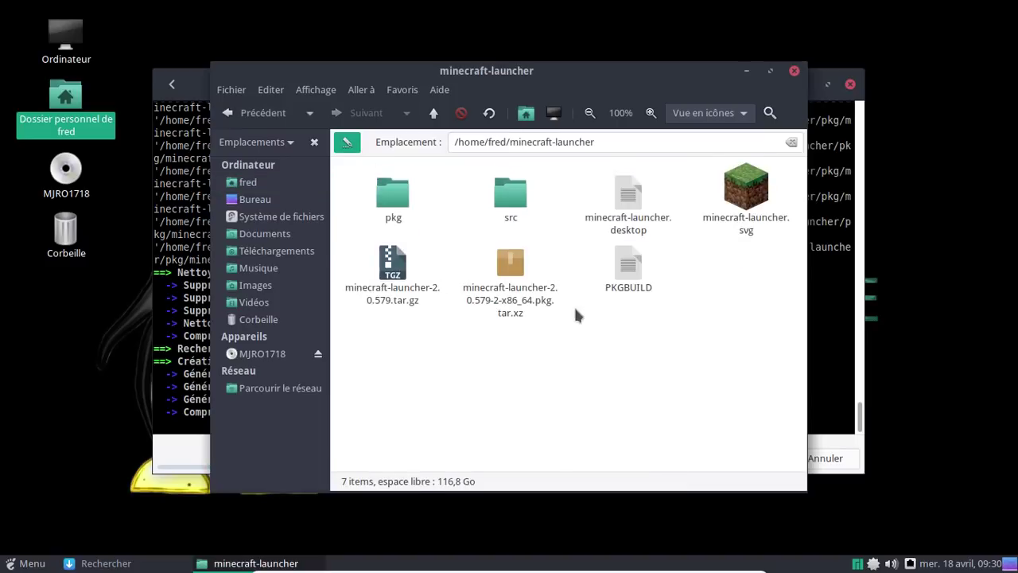
left_click(402, 288)
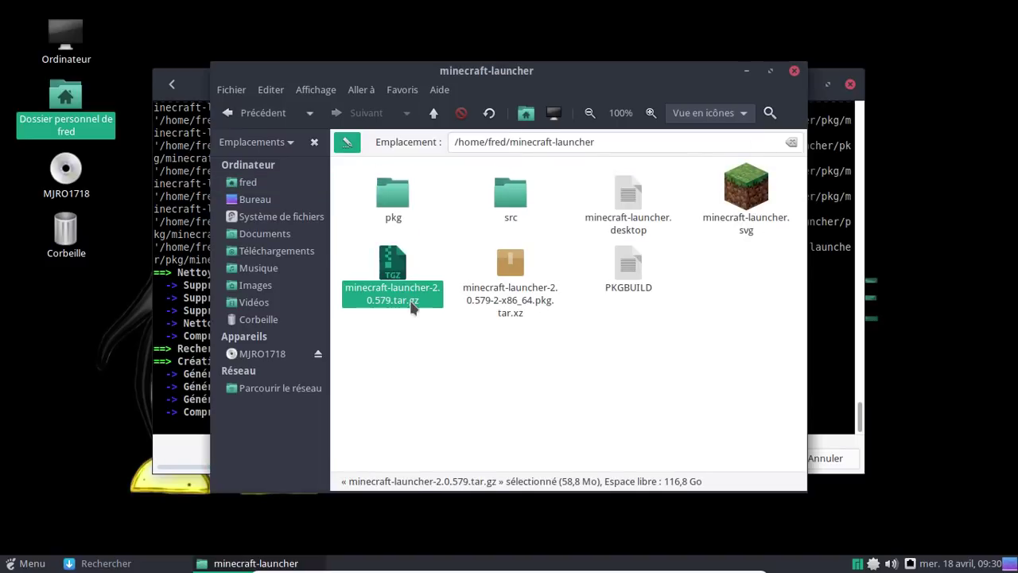
left_click(513, 342)
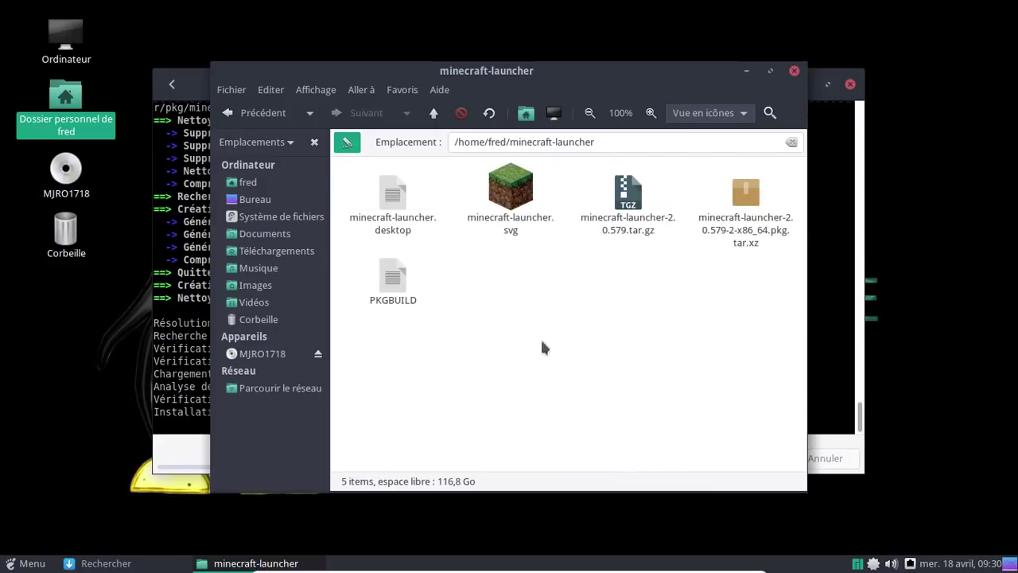
Dismiss the transaction-complete notification and close the Pamac window.
left_click(199, 85)
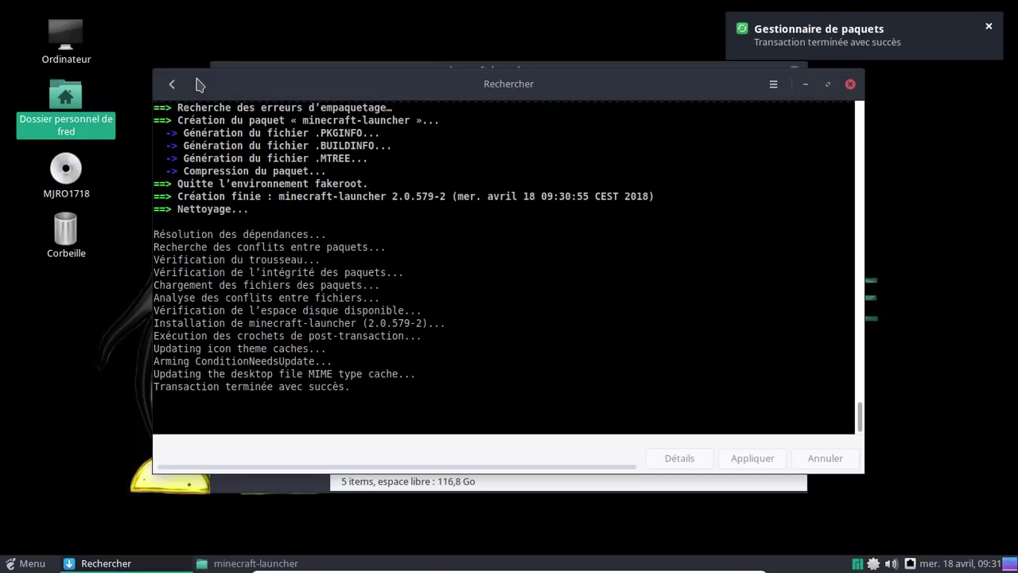
left_click(989, 26)
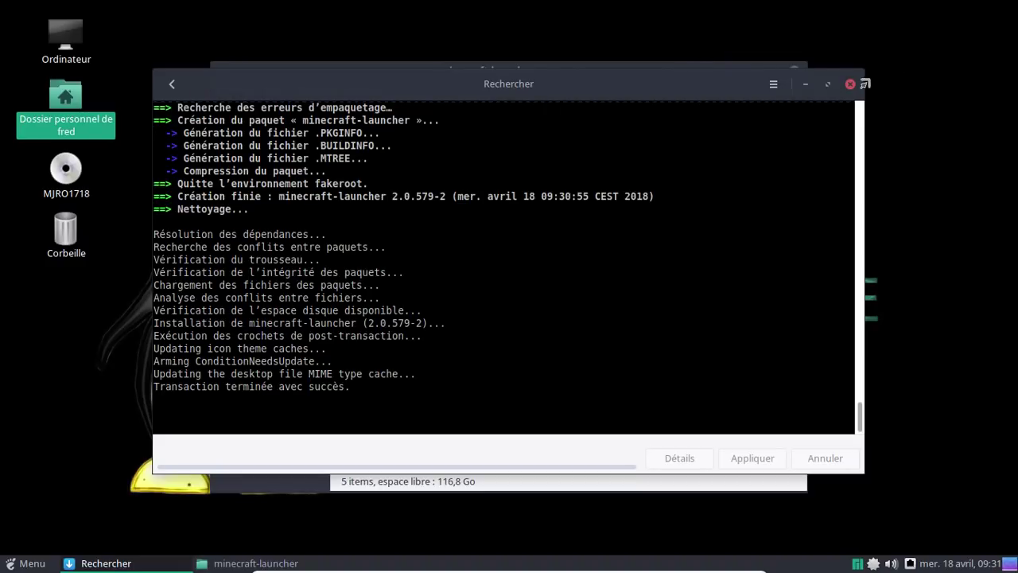
left_click(851, 83)
Move the minecraft-launcher .pkg.tar.xz package into Téléchargements, then close Caja.
left_click(748, 239)
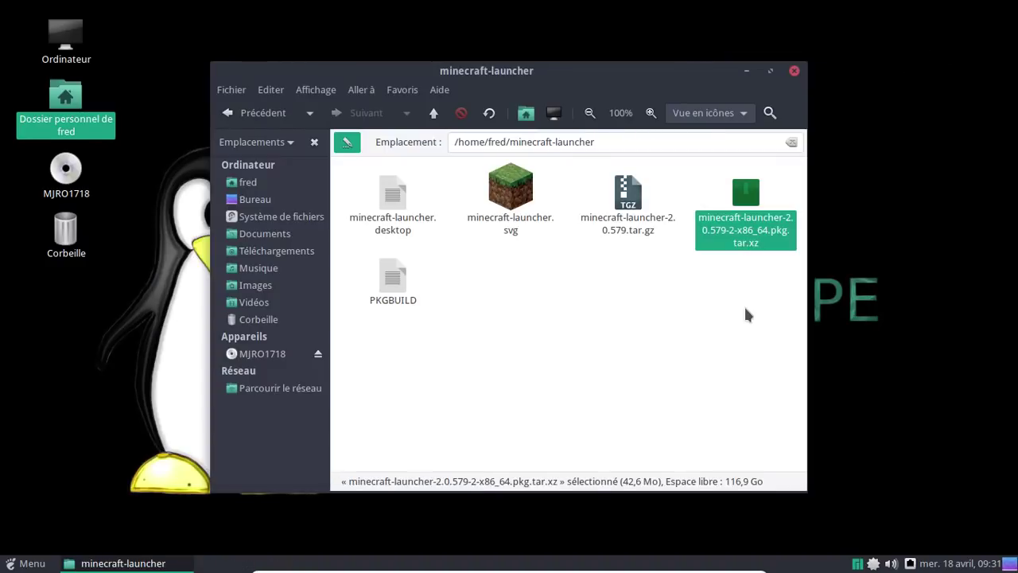
key("ctrl+x")
left_click(291, 252)
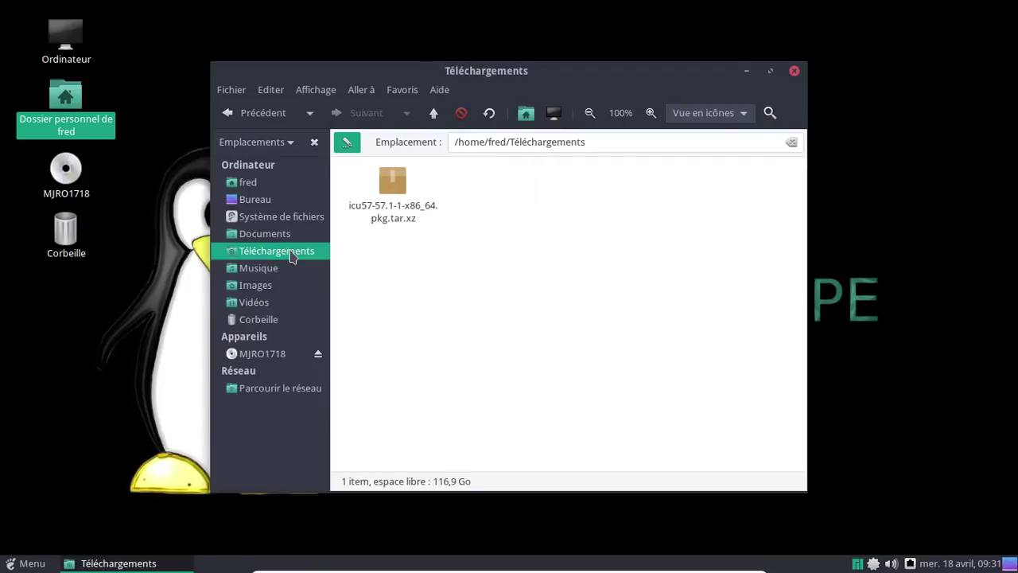
right_click(449, 244)
left_click(491, 371)
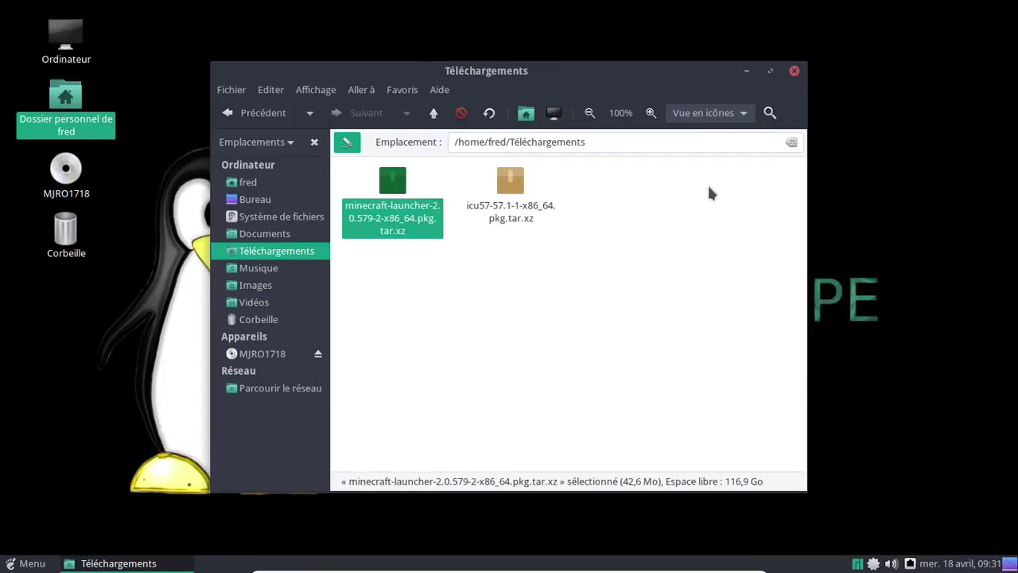
left_click(794, 71)
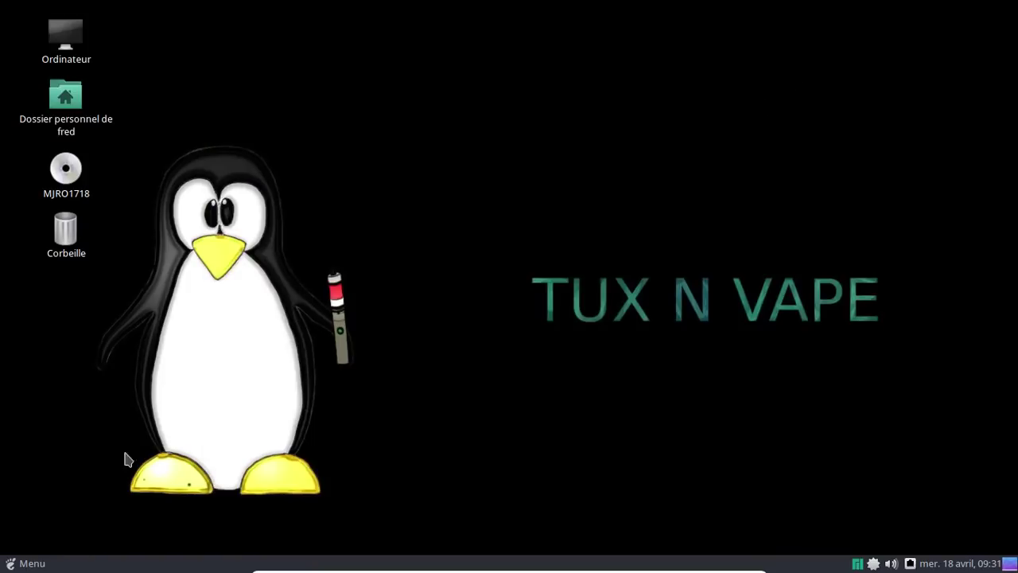
Search the MATE Menu for 'min' and launch Minecraft Launcher.
left_click(37, 564)
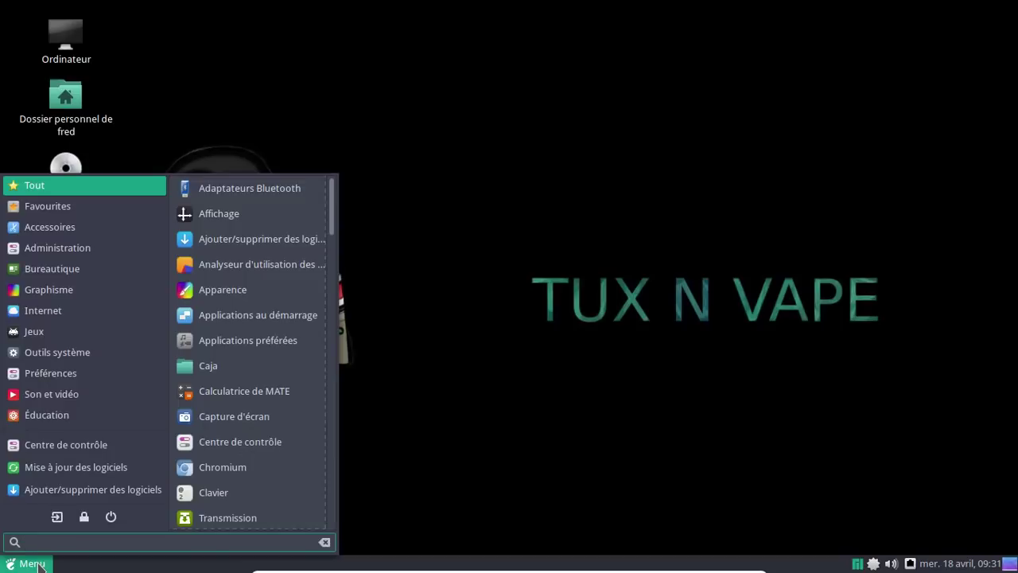
type("min")
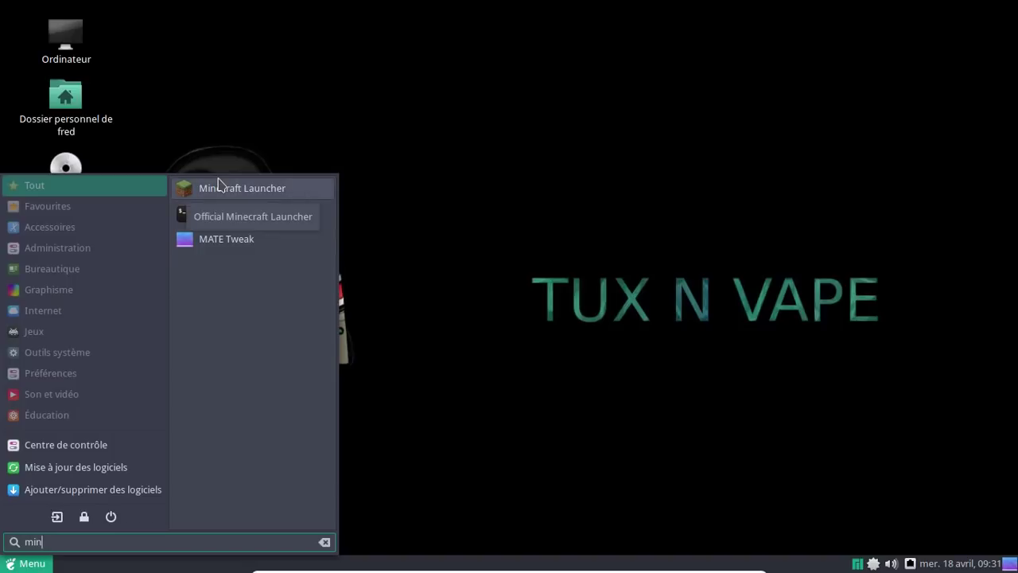
left_click(221, 185)
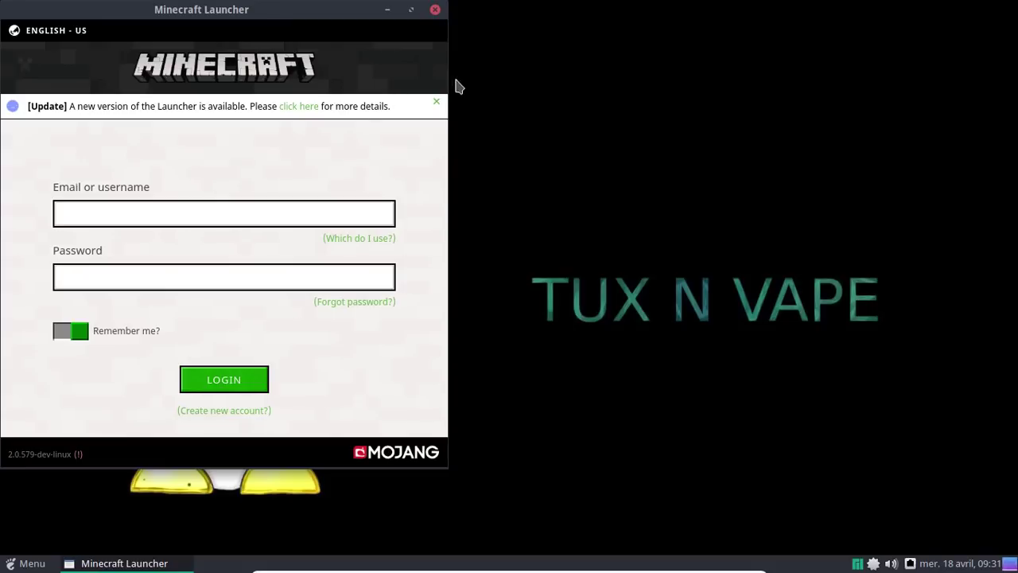
Dismiss the update notice, sign in with the account e-mail and password, and start the 1.12.2 demo.
left_click(437, 106)
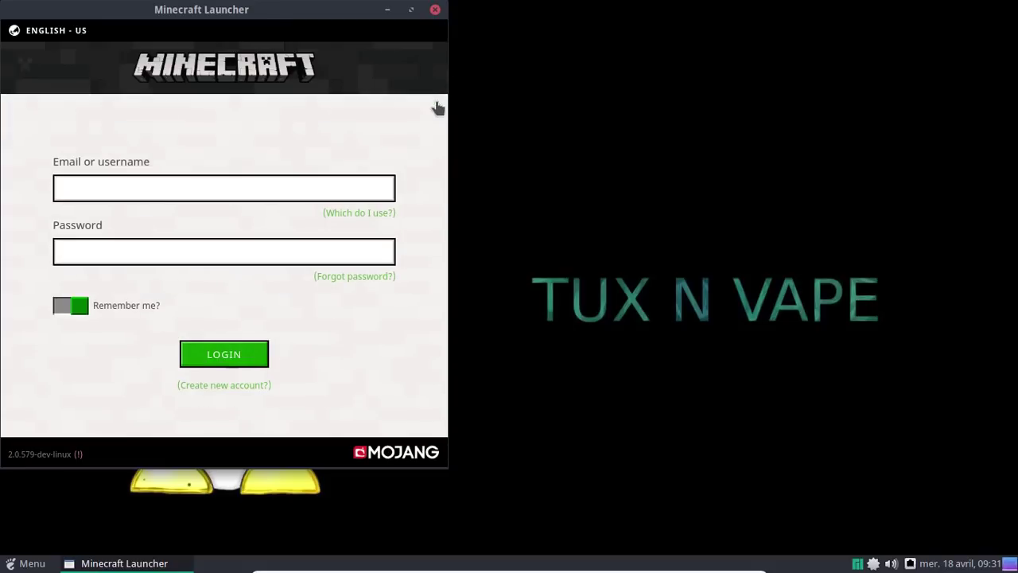
left_click(233, 191)
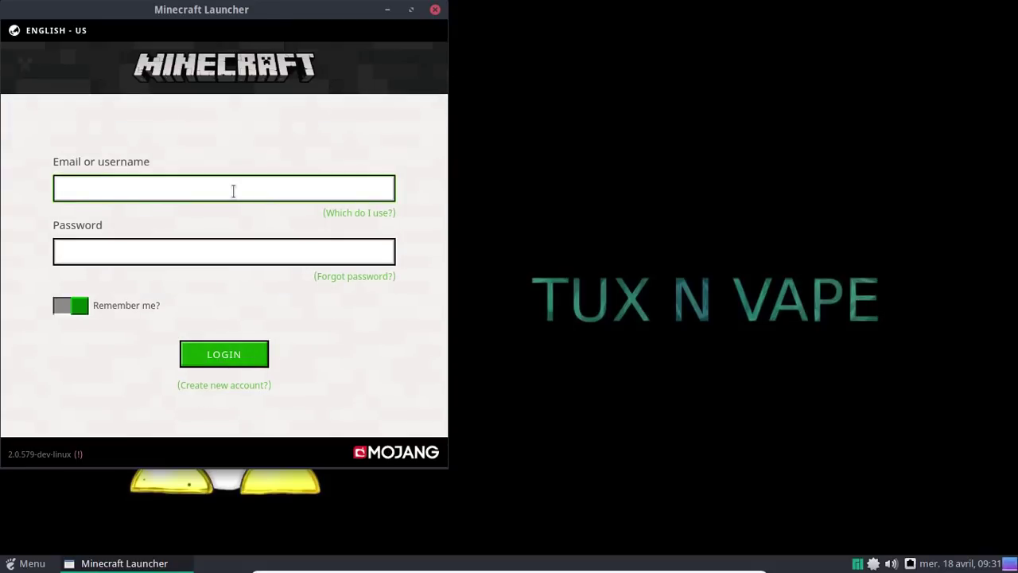
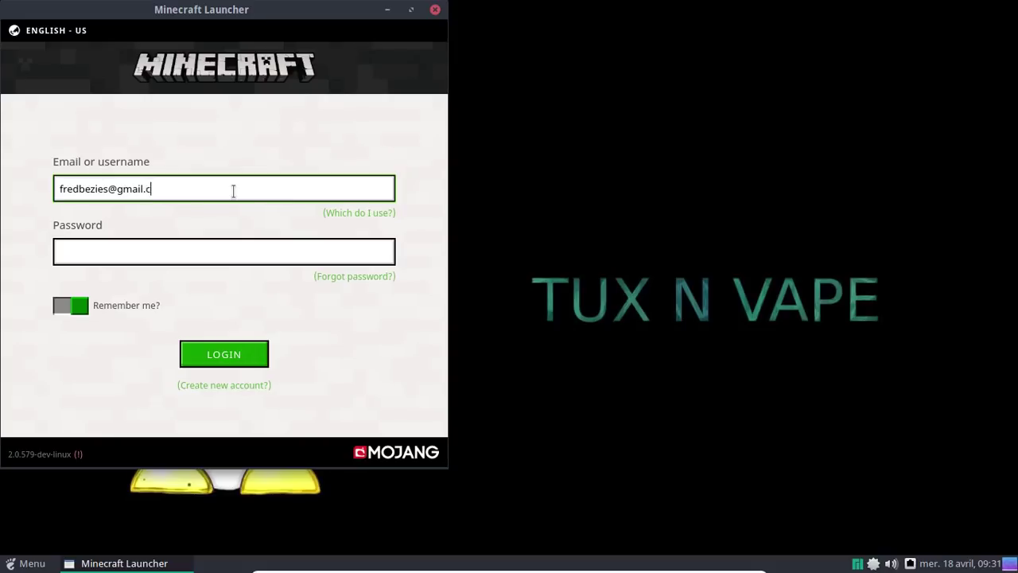
key("Tab")
type("********")
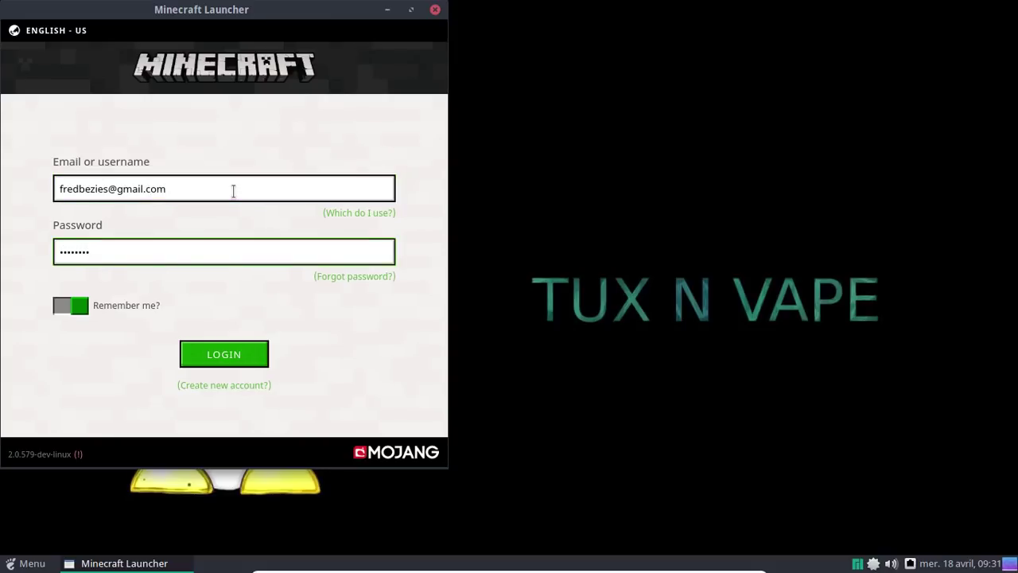
key("Return")
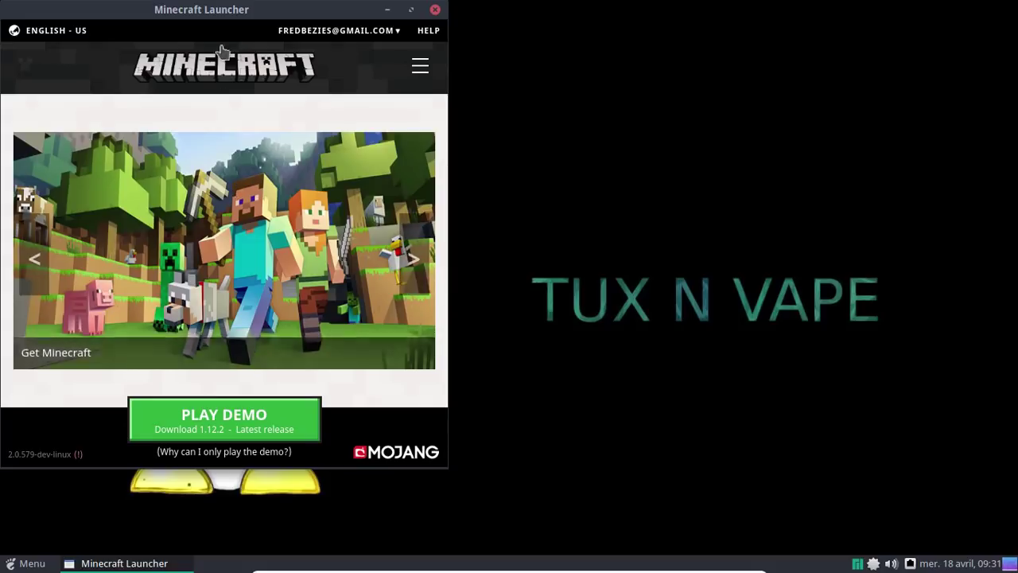
left_click_drag(204, 10, 443, 11)
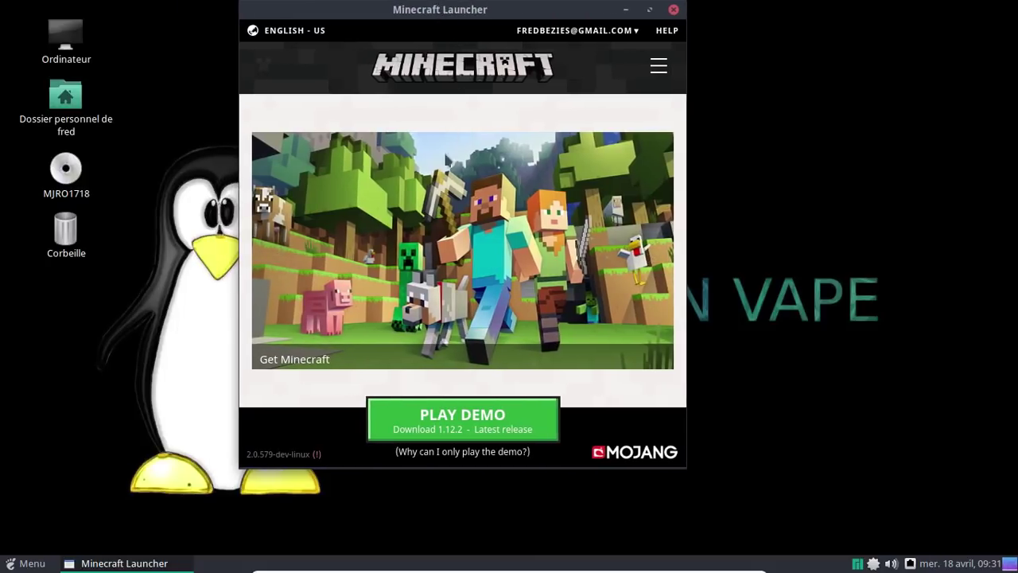
left_click(454, 419)
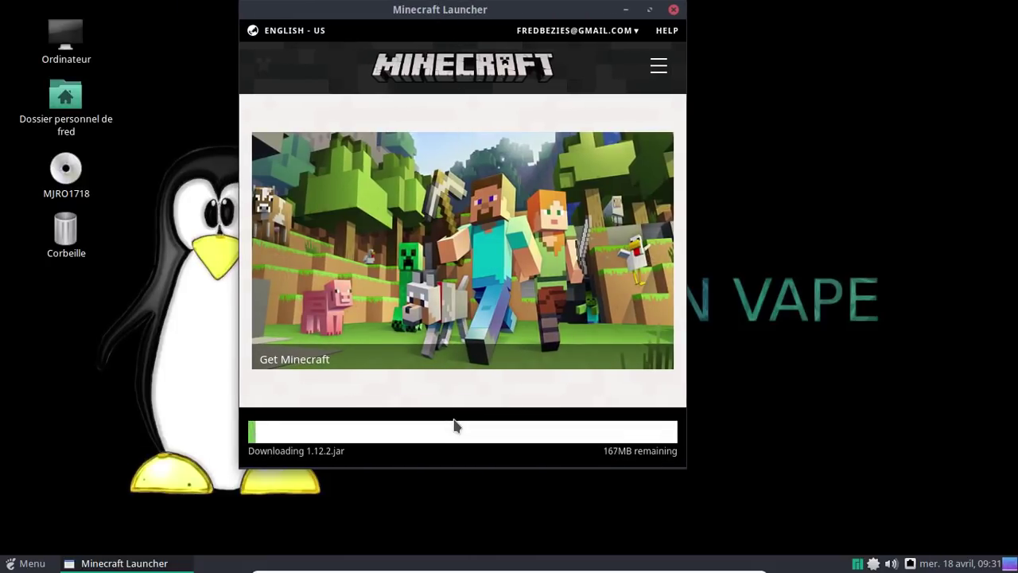